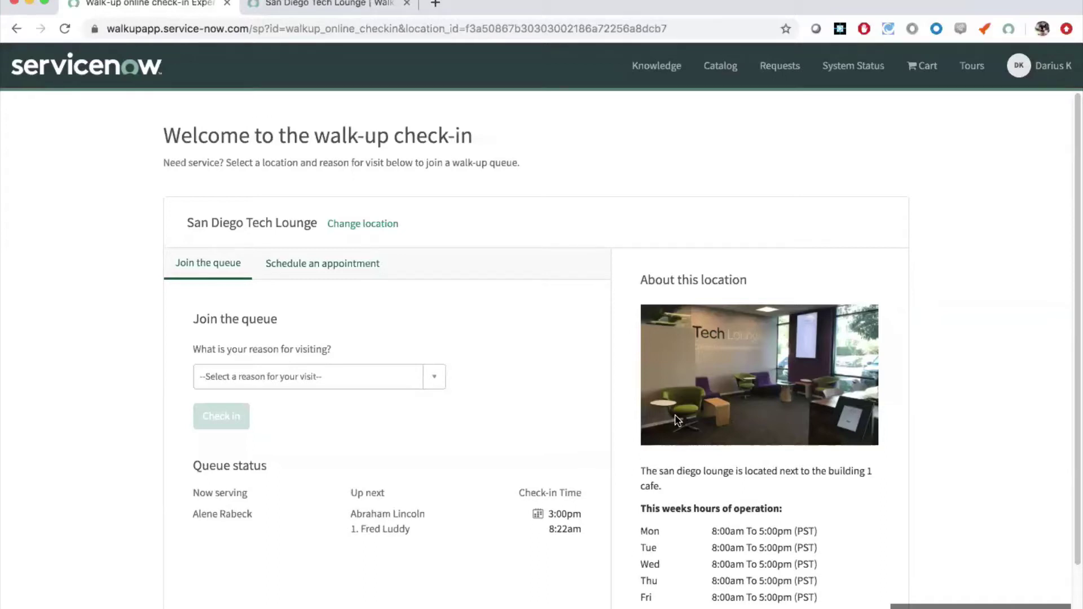
- Start an appointment request for yourself at the San Diego Tech Lounge with "I need something" as the reason for visiting
scroll(676, 421, down, 1)
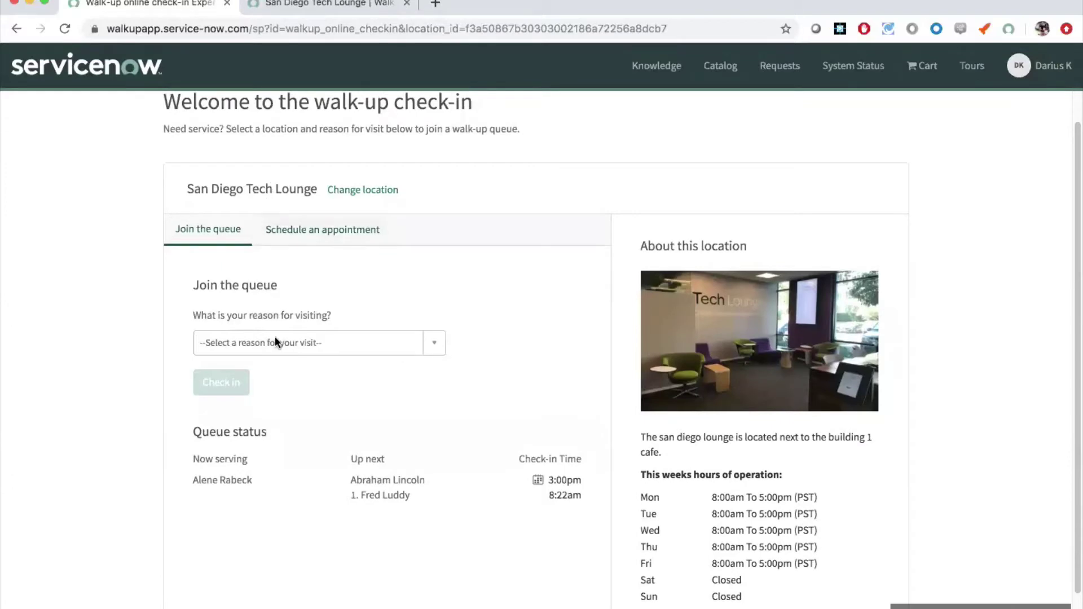
scroll(423, 410, down, 1)
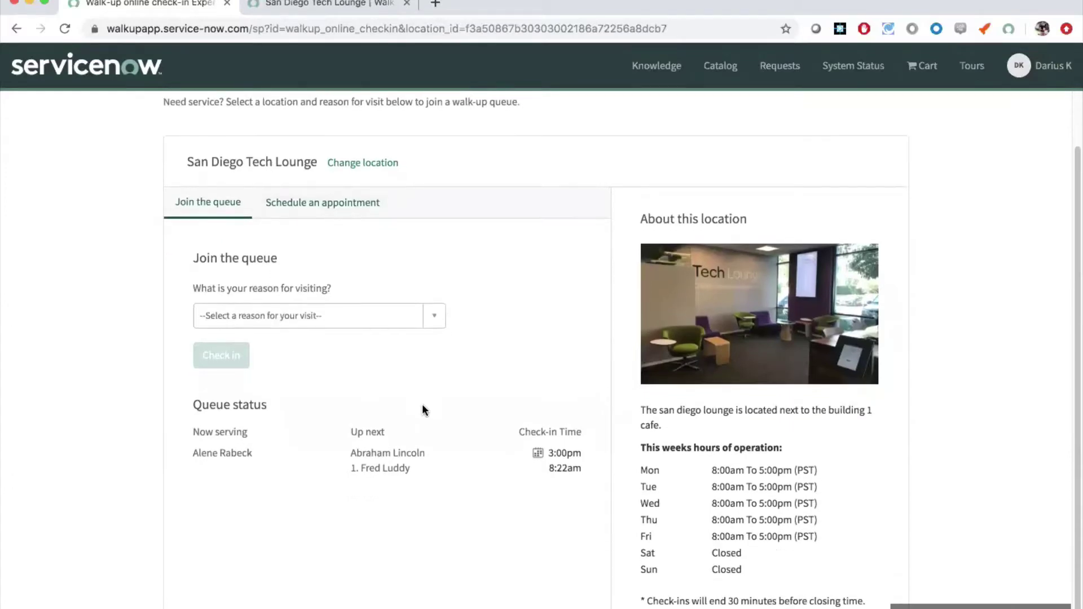
scroll(423, 409, up, 3)
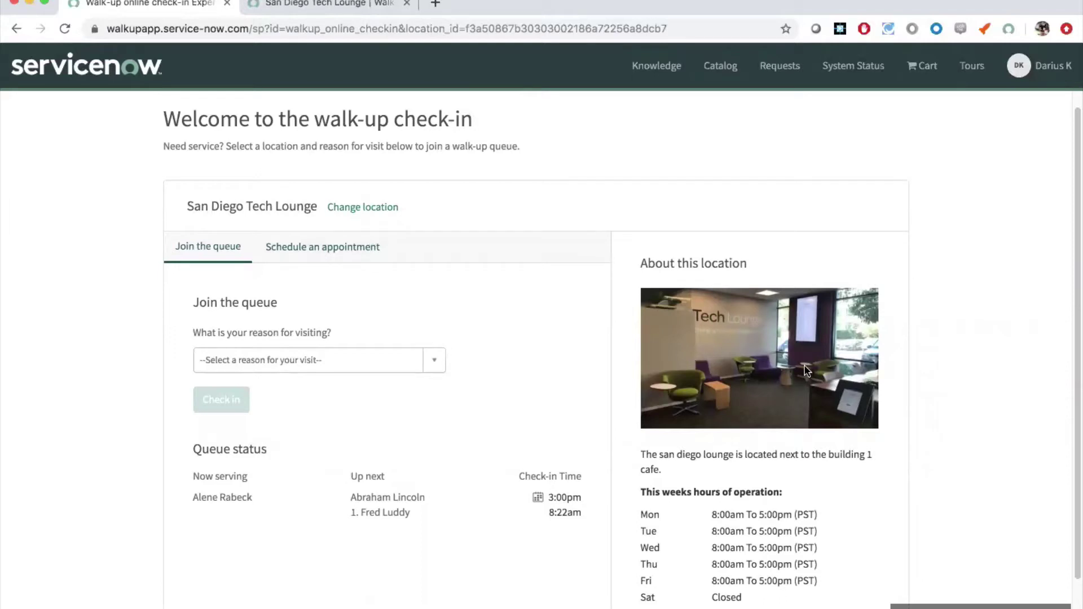
scroll(798, 370, down, 1)
scroll(677, 427, down, 1)
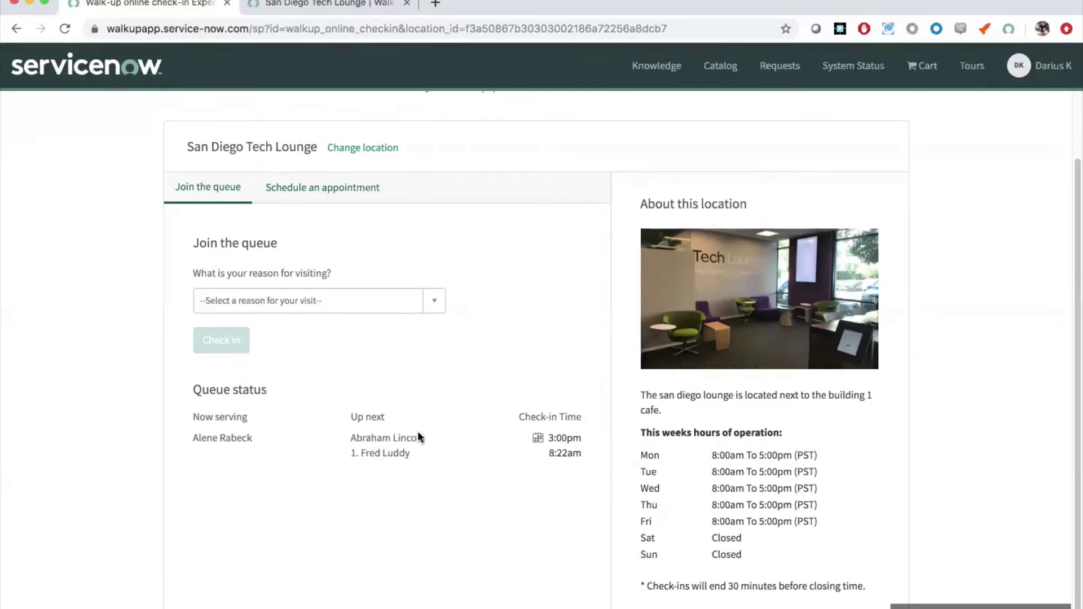
click(343, 194)
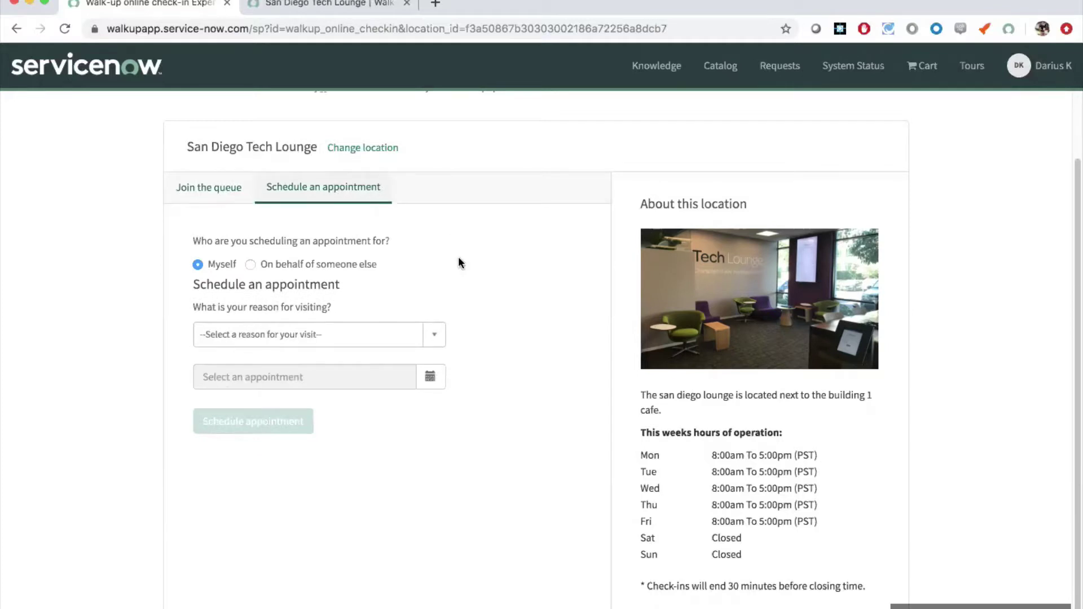
scroll(458, 262, up, 2)
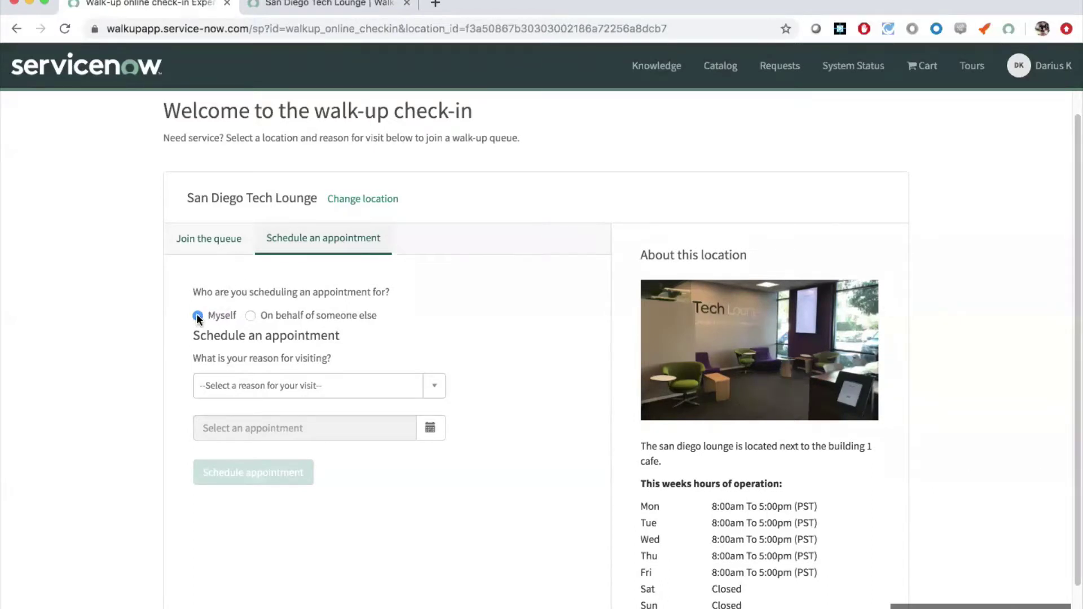
click(298, 387)
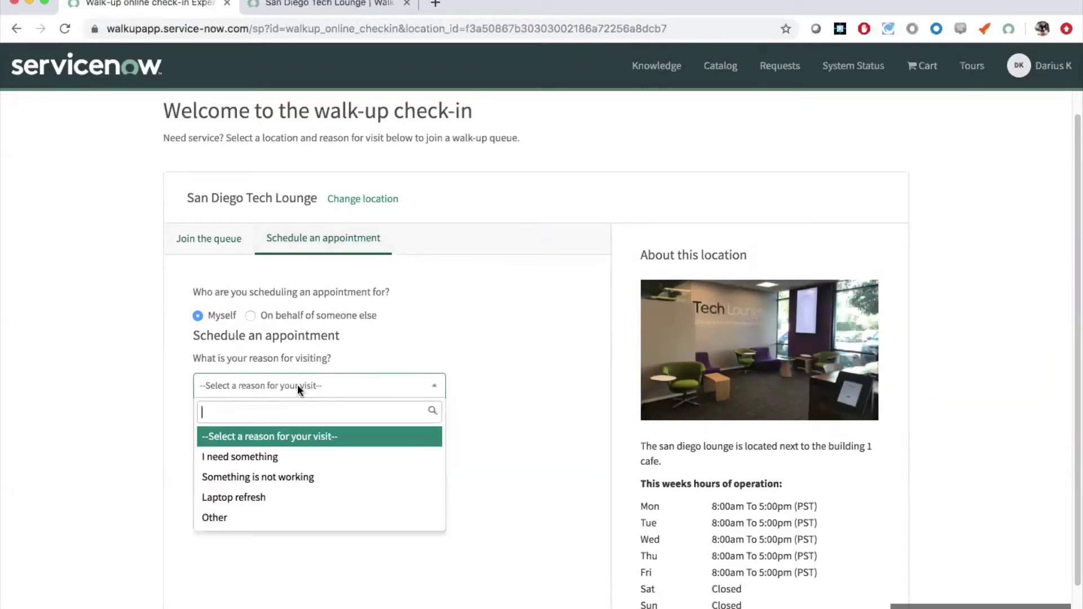
click(271, 458)
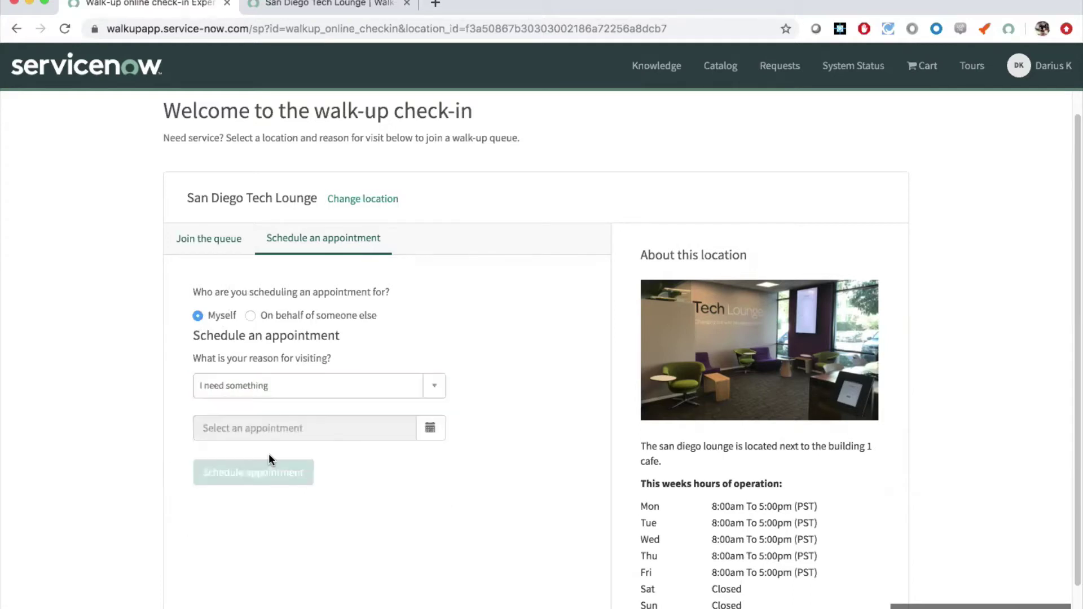
- Schedule the appointment for Wed, Dec 4, 2019, 10:00 - 11:00 and dismiss the confirmation message
click(430, 429)
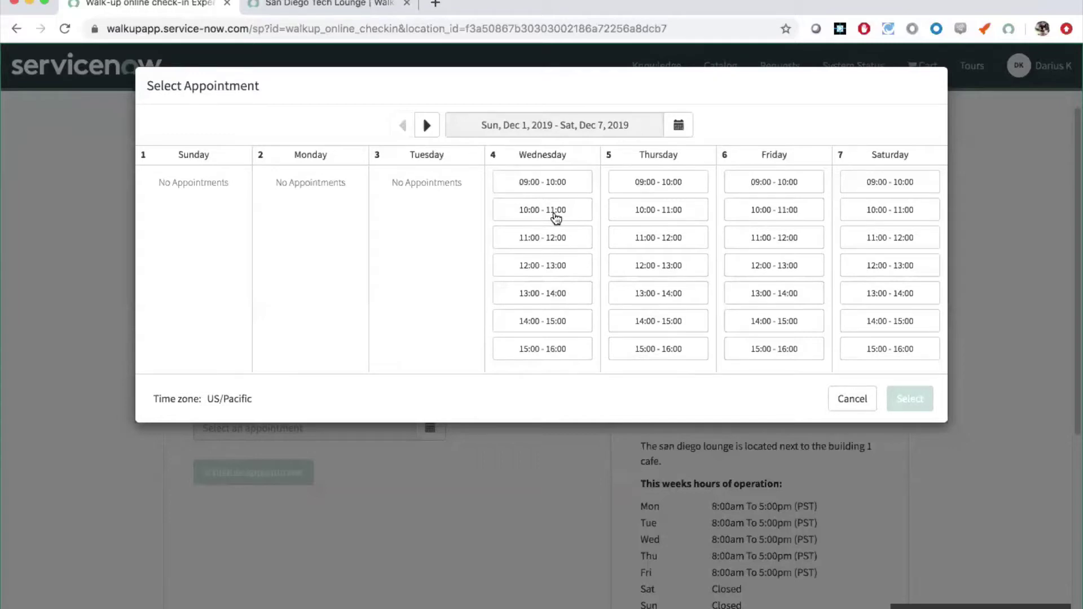
click(547, 218)
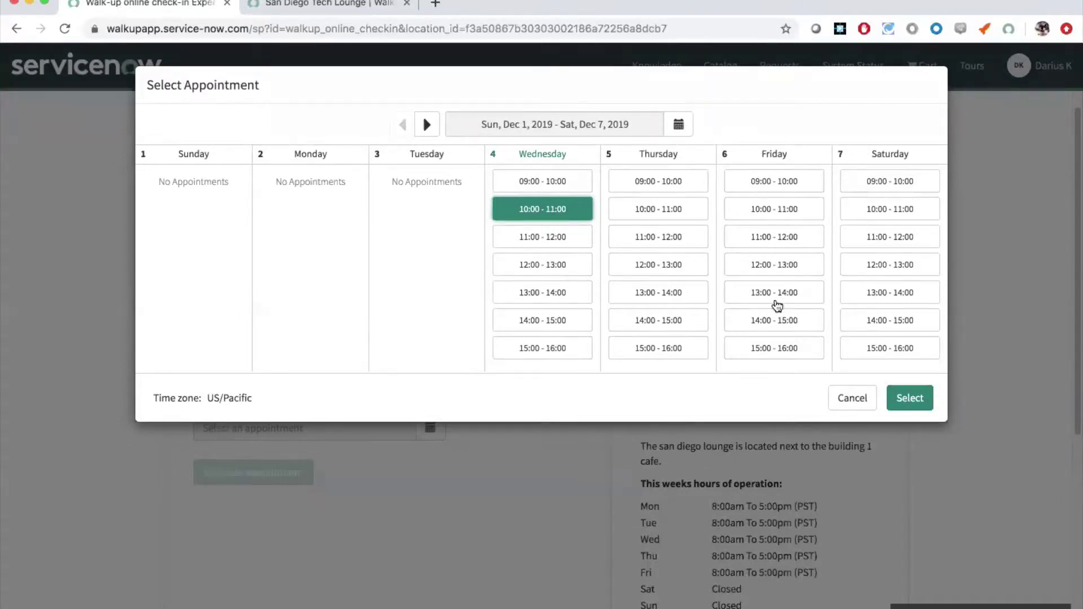
click(909, 398)
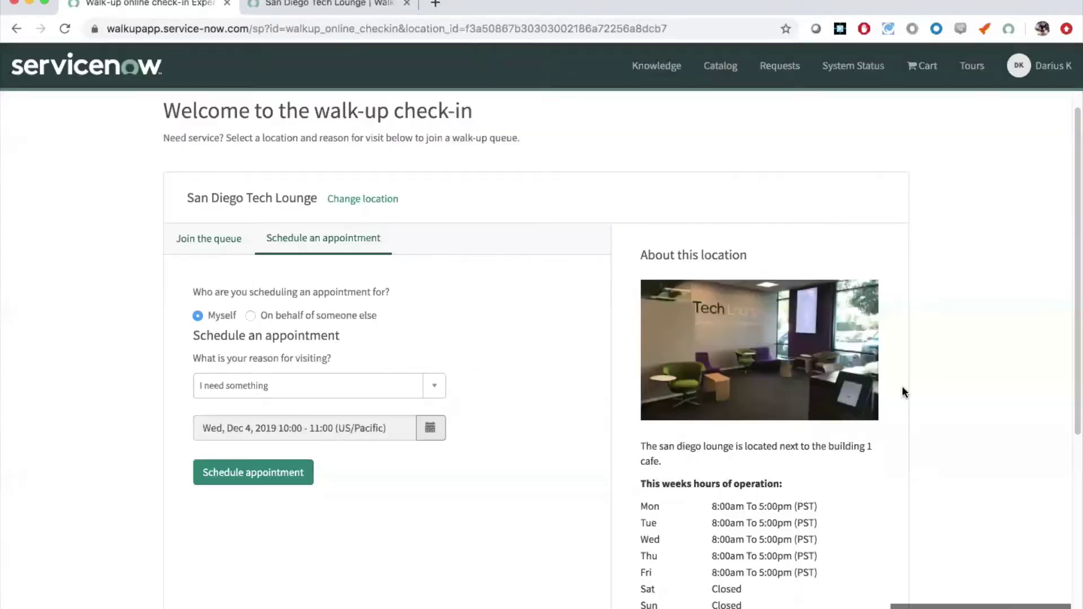
click(263, 477)
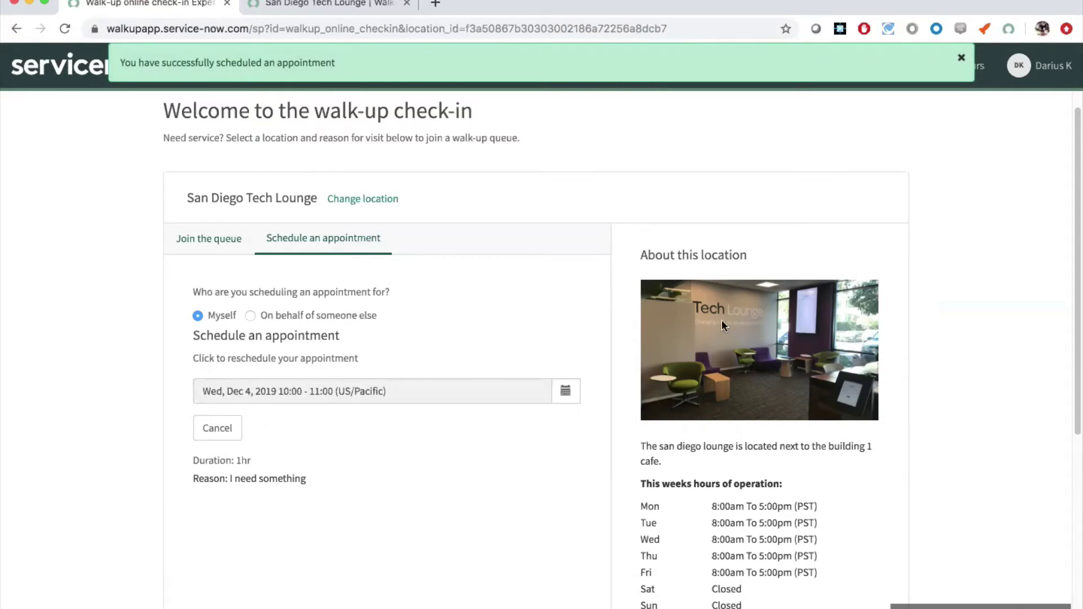
click(962, 60)
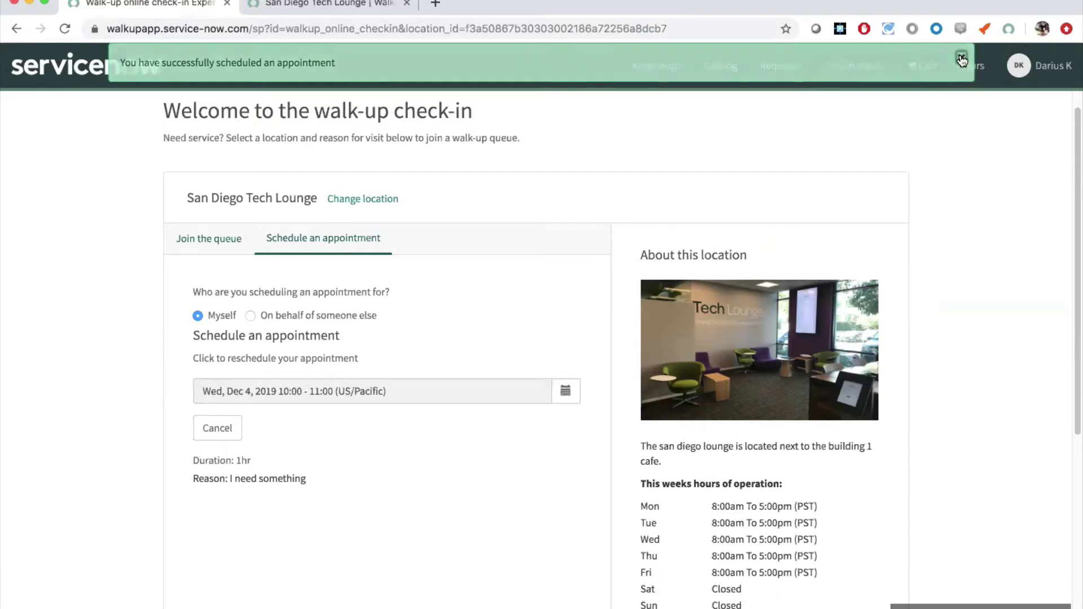
- Return to joining the queue and examine the notice about the upcoming appointment
click(225, 249)
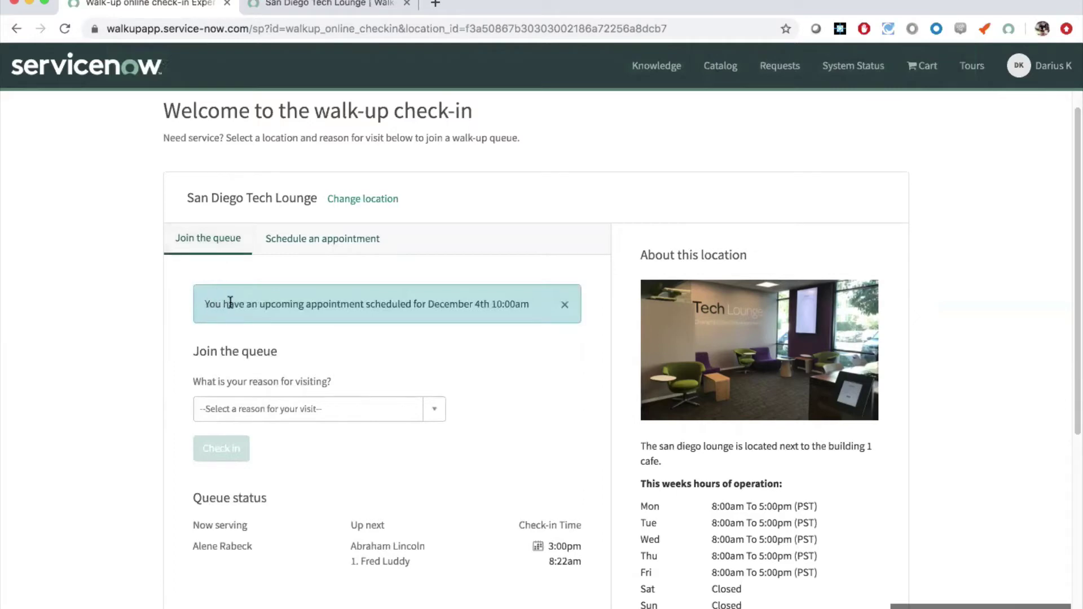
drag(206, 303, 524, 300)
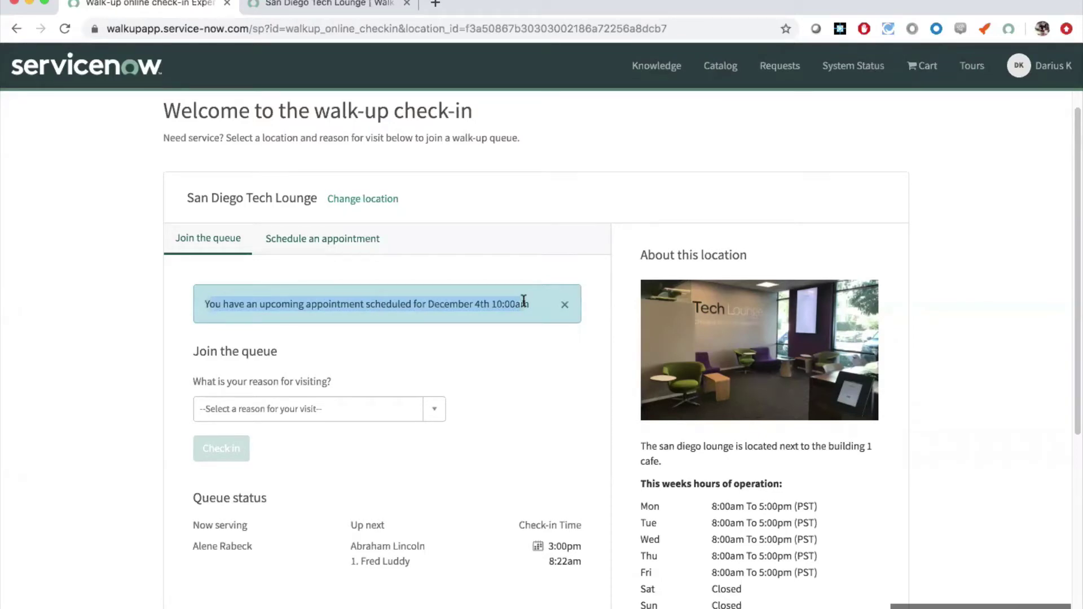
drag(523, 299, 530, 301)
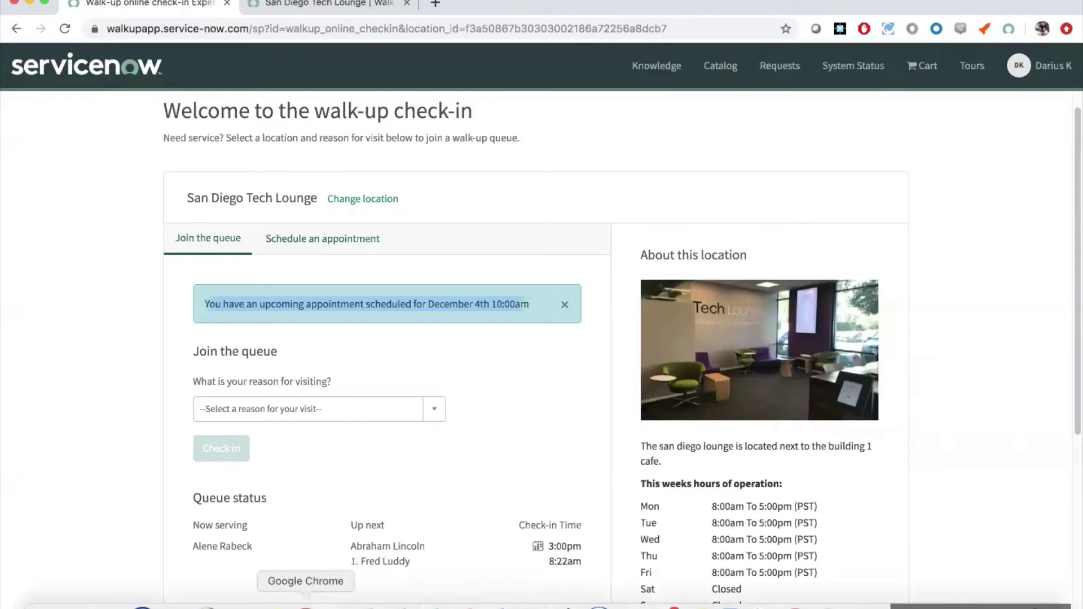
- Switch to the incognito browser window to view the lounge's on-site queue display, and return to the online check-in page
right_click(305, 604)
click(413, 447)
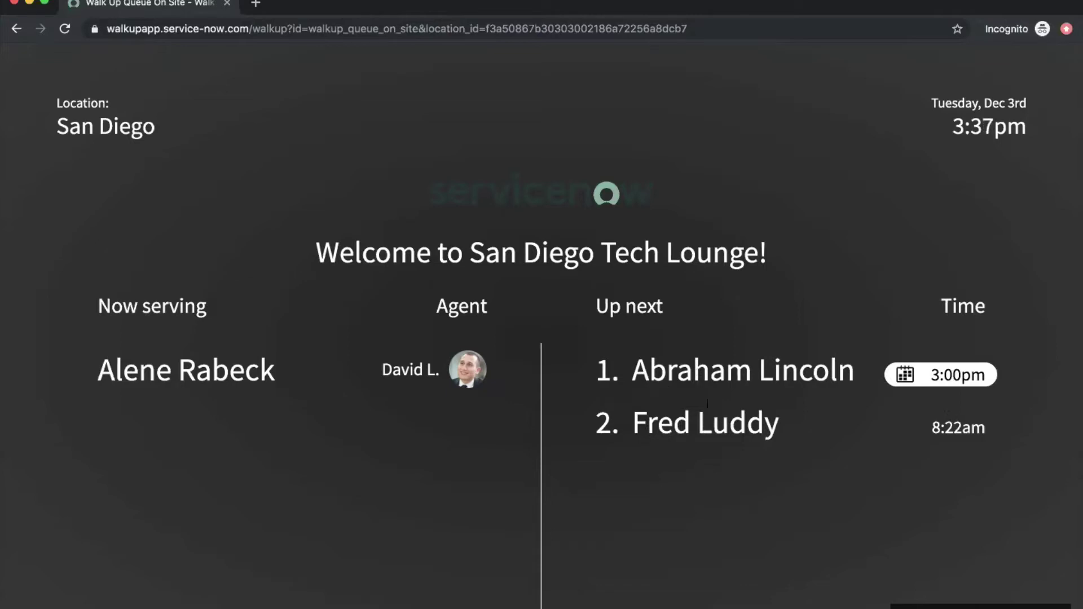
click(30, 6)
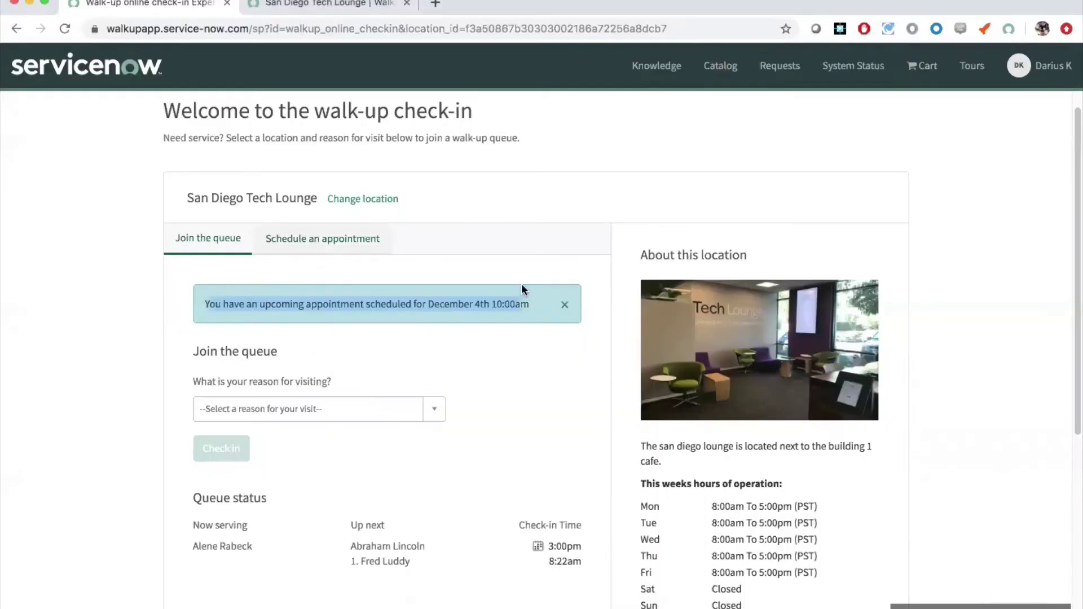
- Show the scheduled appointment in the browser's mobile device preview, with the developer tools window moved clear of the page
click(309, 243)
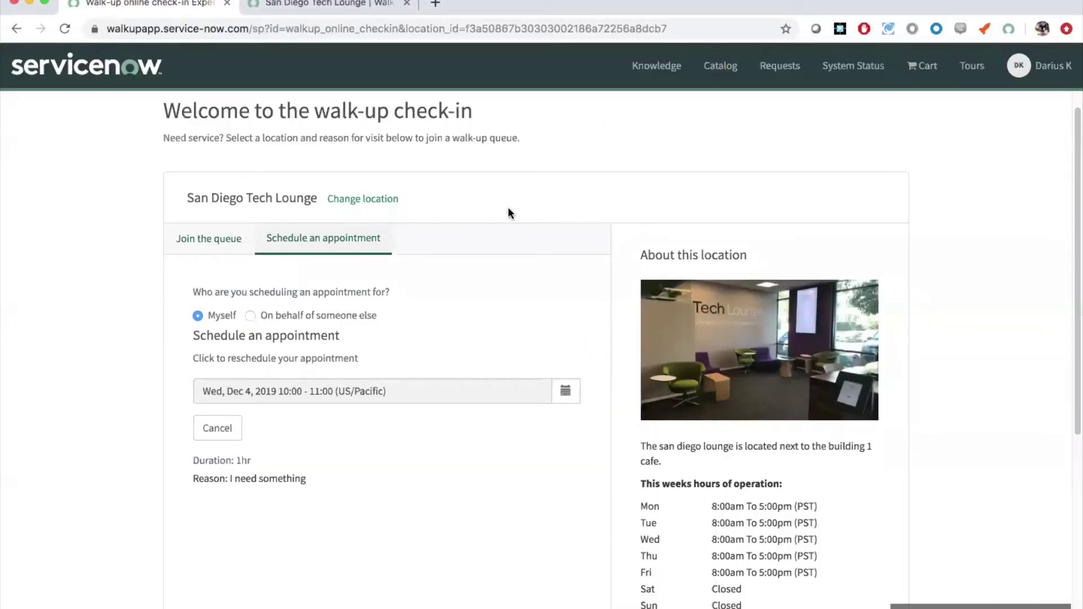
right_click(875, 157)
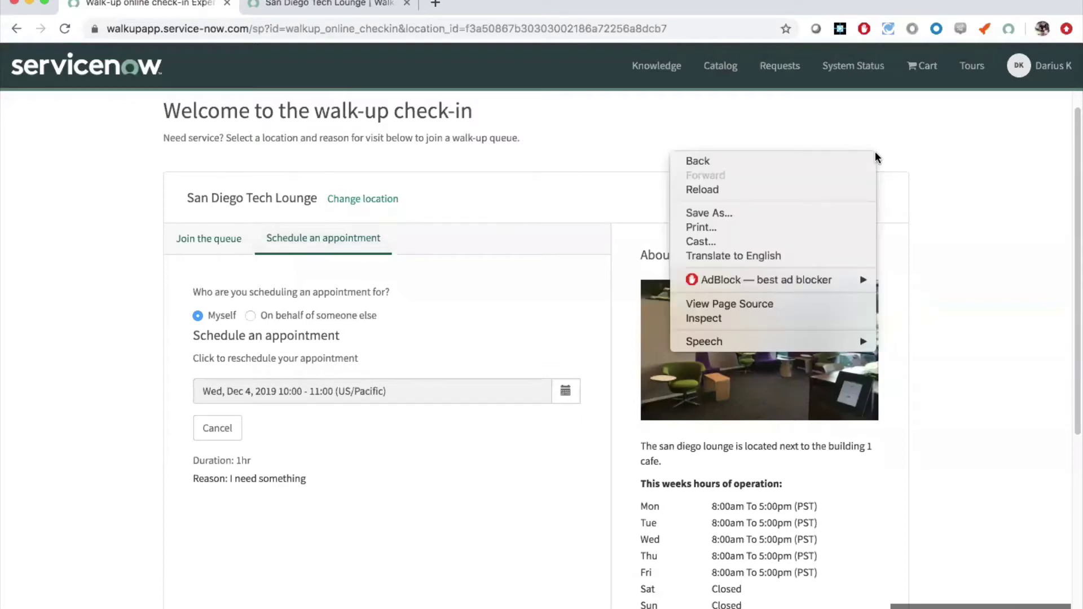
click(722, 310)
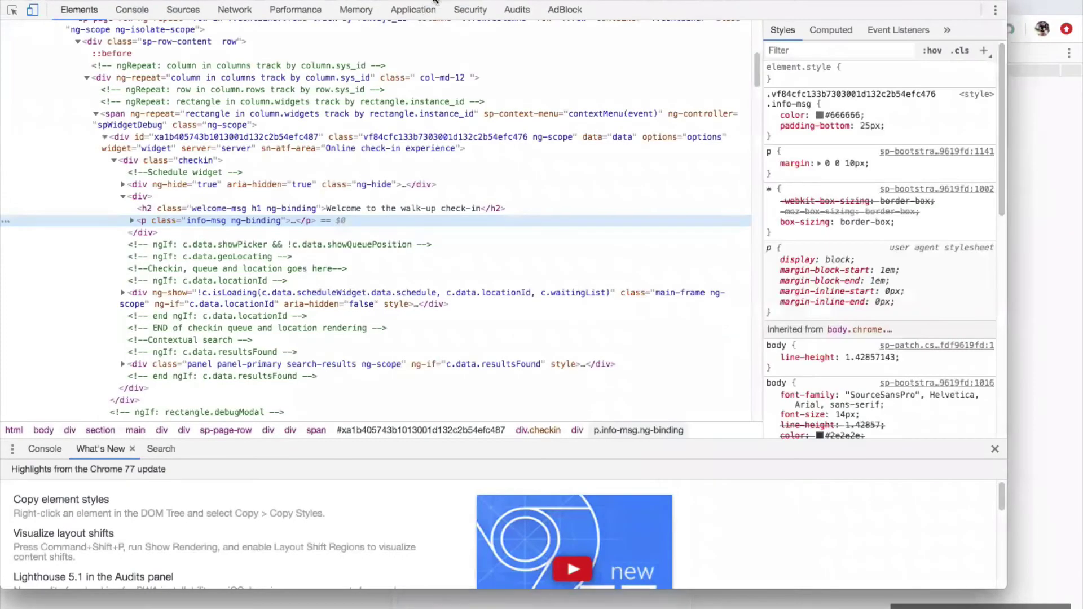
drag(590, 252, 1073, 211)
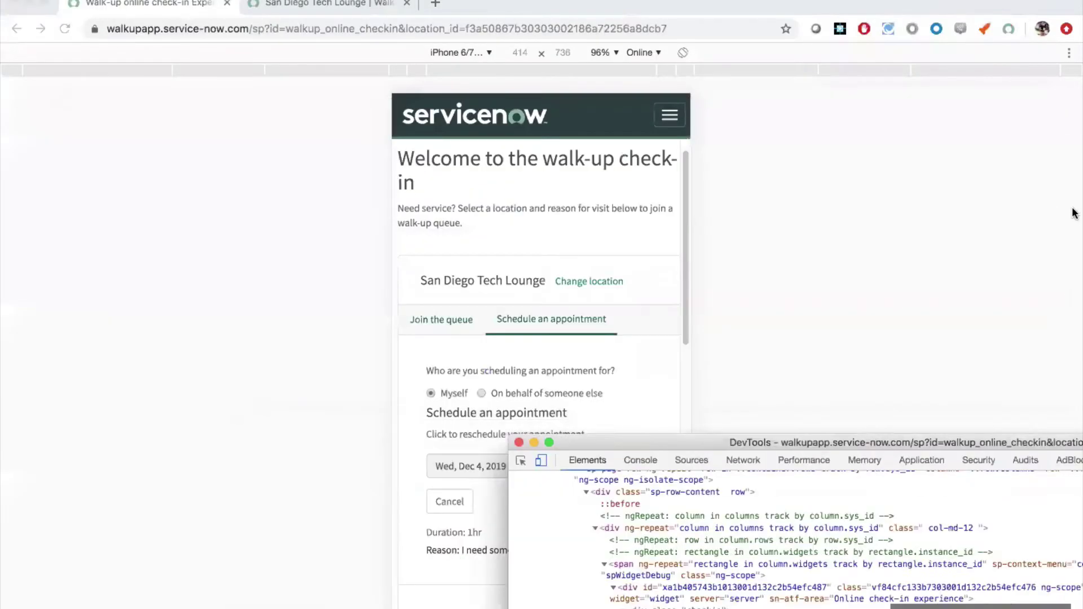
drag(909, 599, 909, 599)
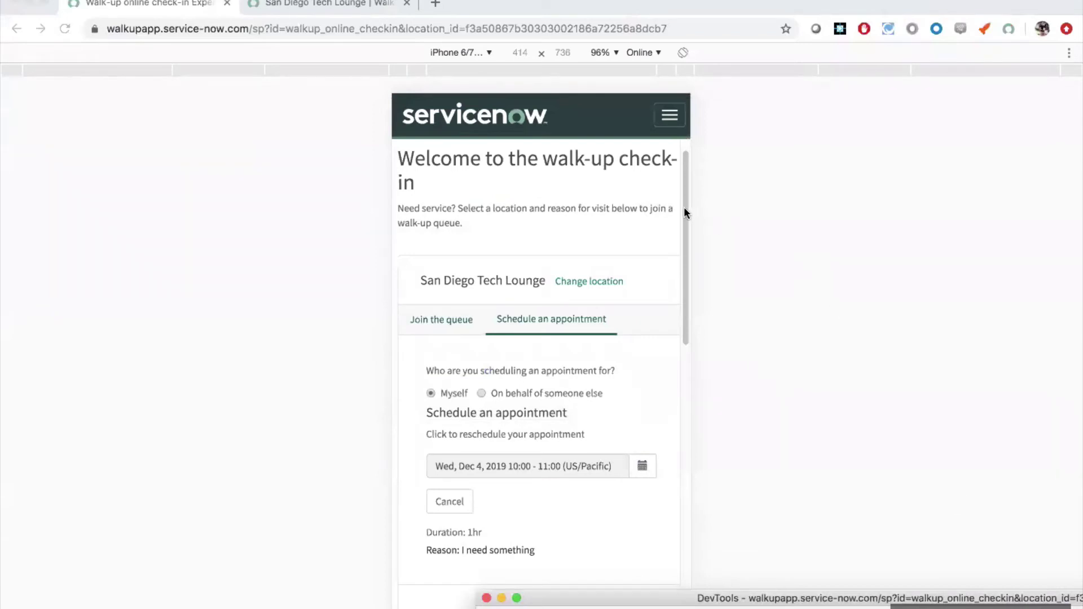
- Check the time slots offered for rescheduling the appointment in the mobile layout, and leave without choosing one
drag(686, 212, 686, 291)
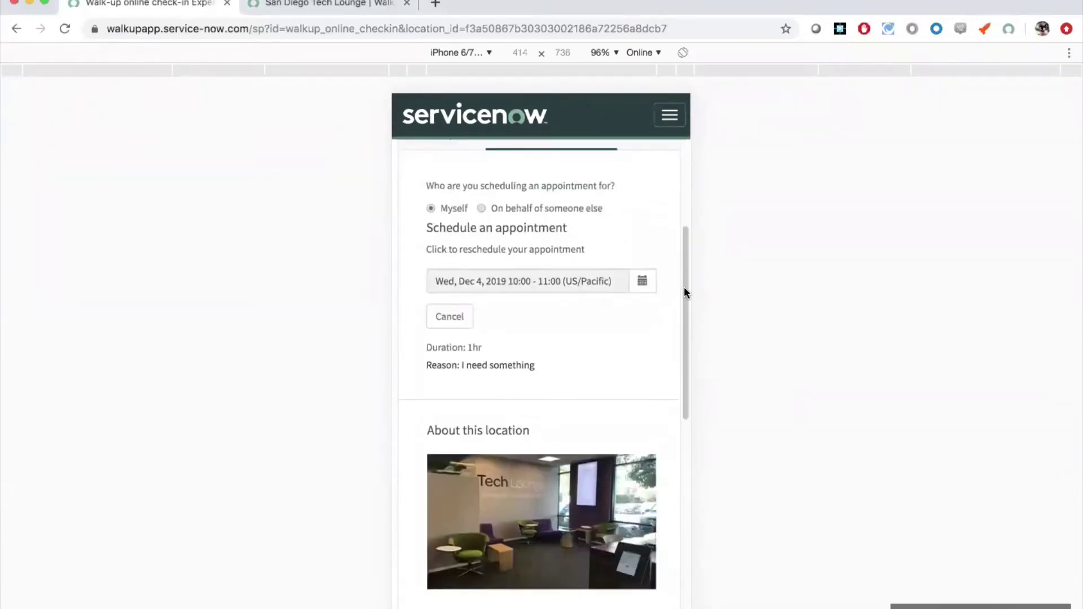
click(648, 280)
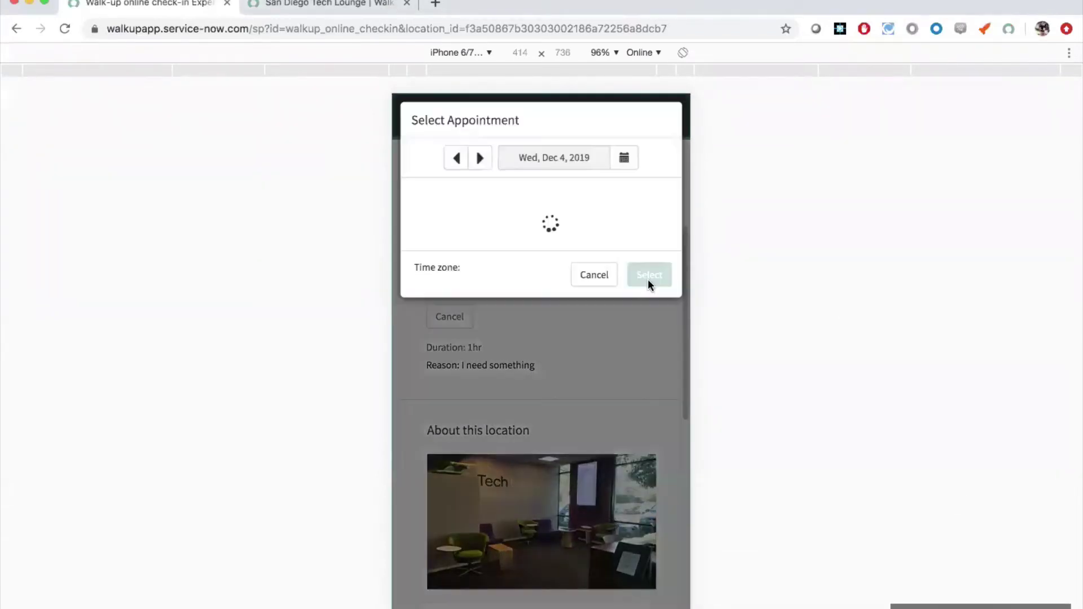
scroll(661, 316, down, 1)
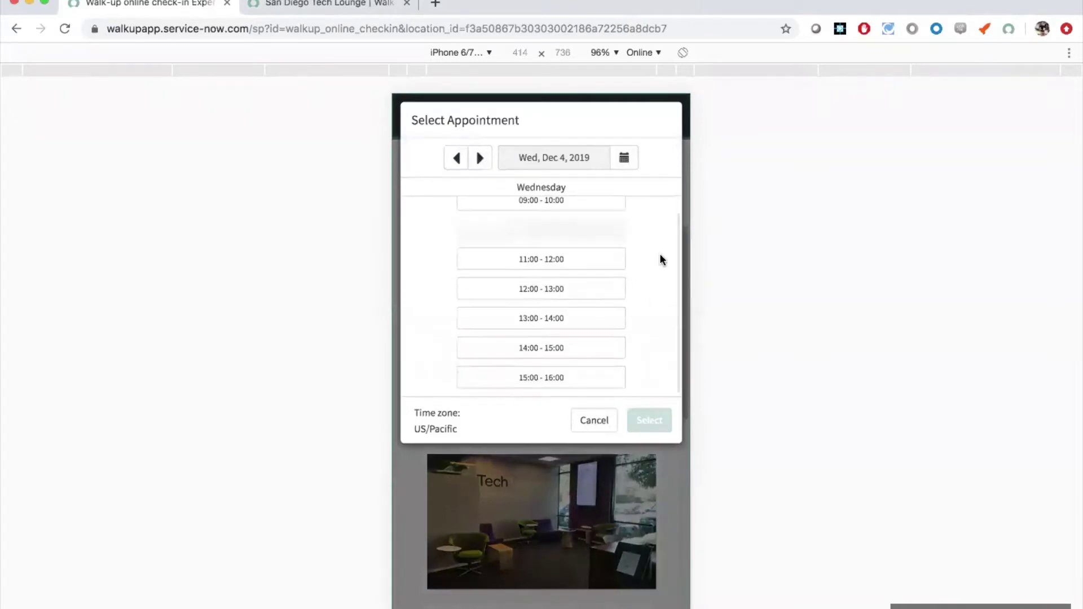
scroll(649, 316, up, 1)
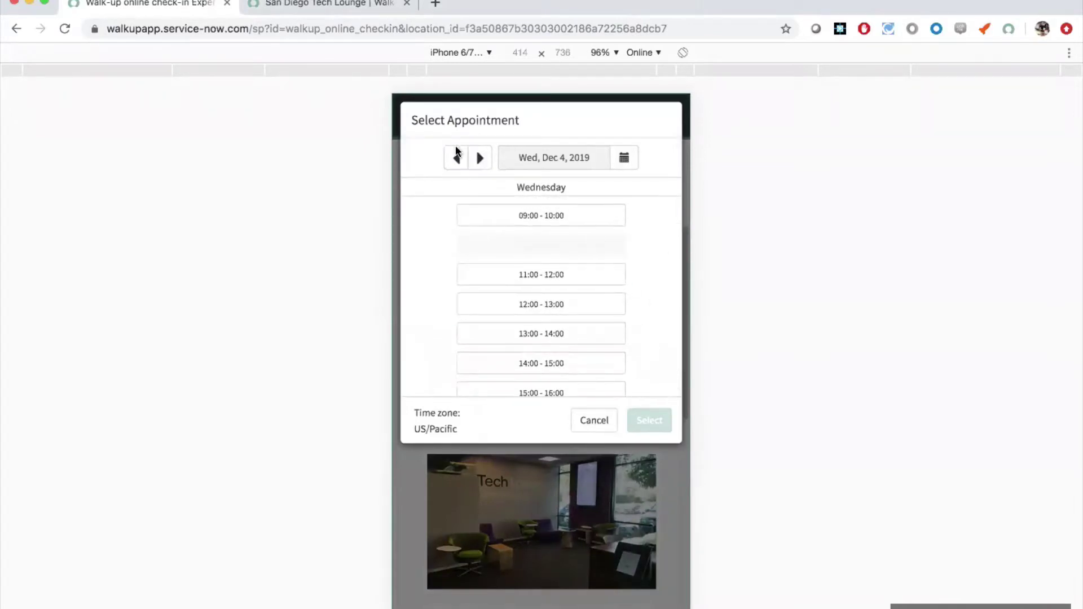
click(592, 421)
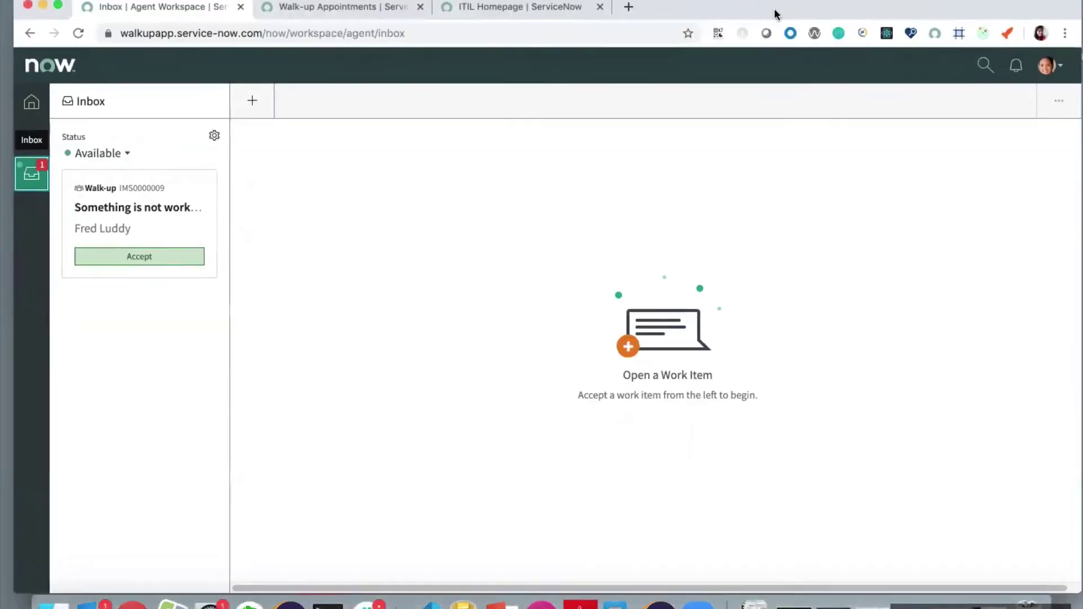
- Accept the "Something is not working" walk-up work item in the Agent Workspace inbox
drag(774, 10, 767, 12)
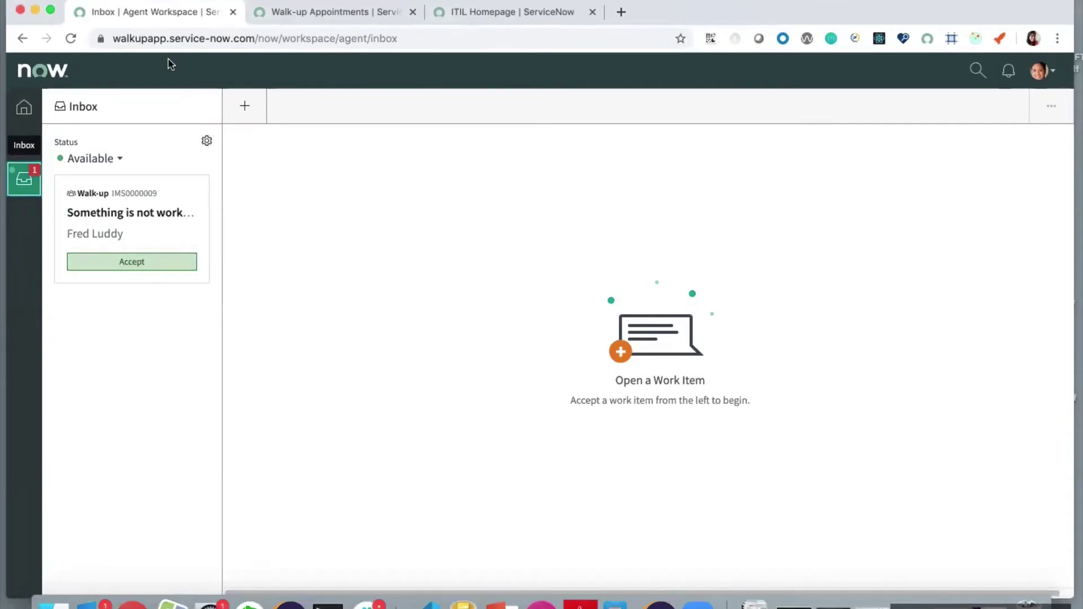
drag(703, 7, 708, 0)
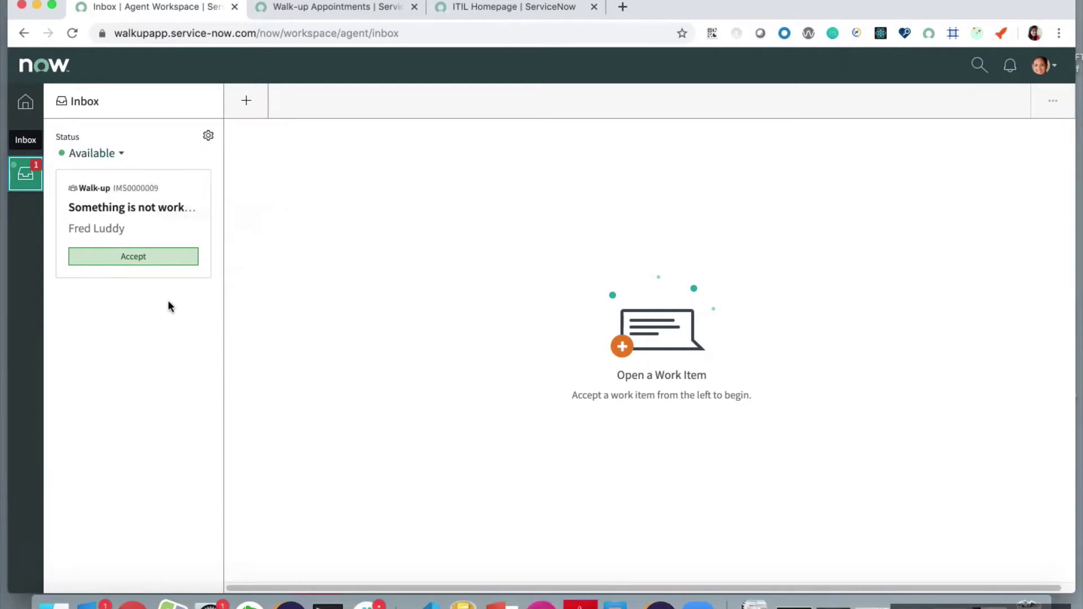
click(138, 262)
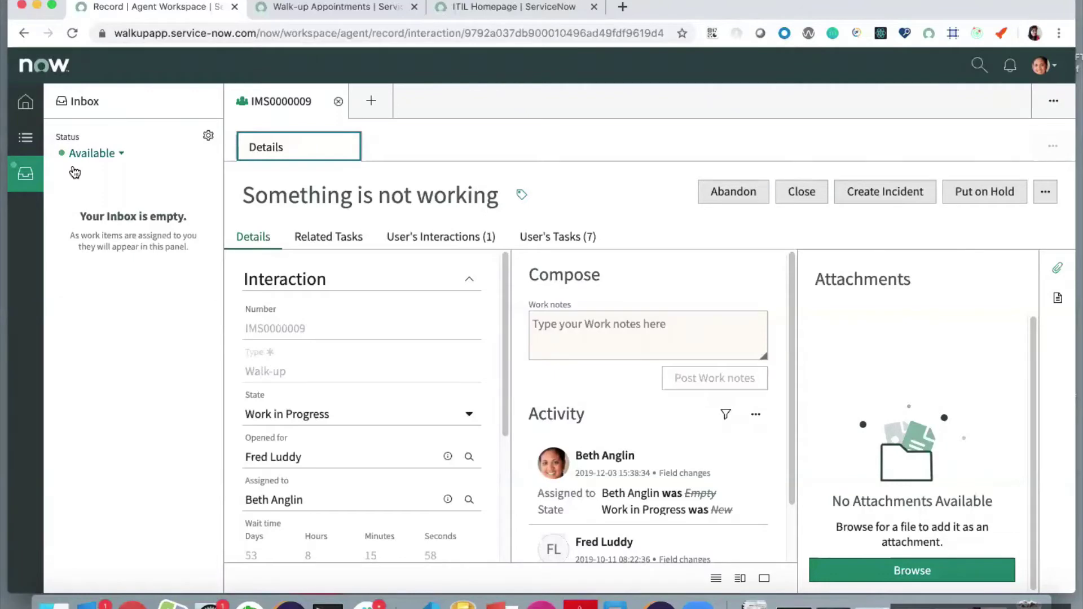
- Glance at the walk-up appointments list, and open the location queues table from the ITIL homepage with wu_location_queue.list
click(284, 8)
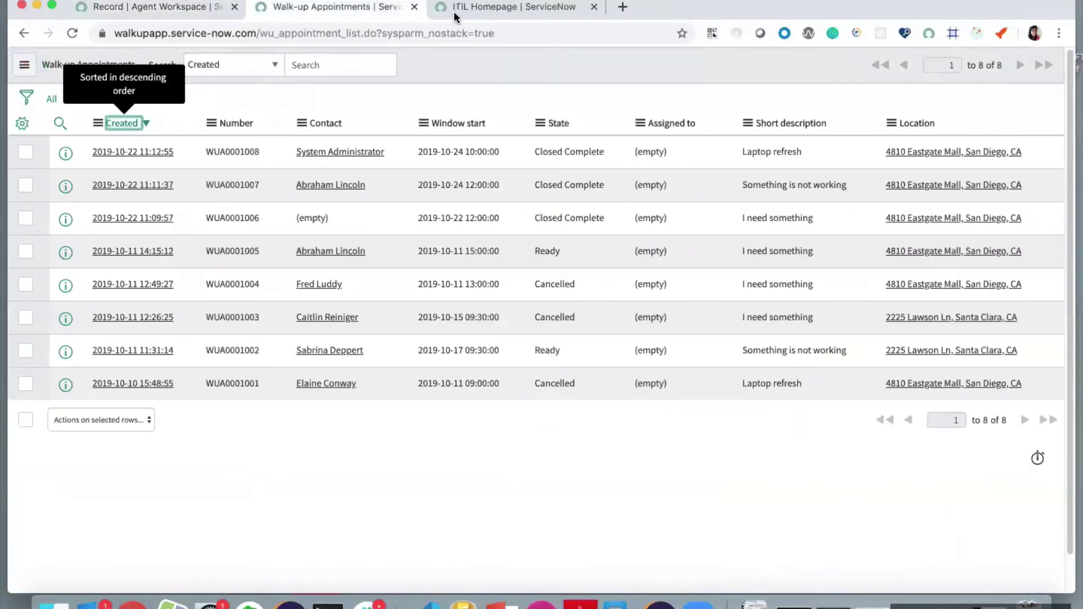
click(451, 8)
click(76, 68)
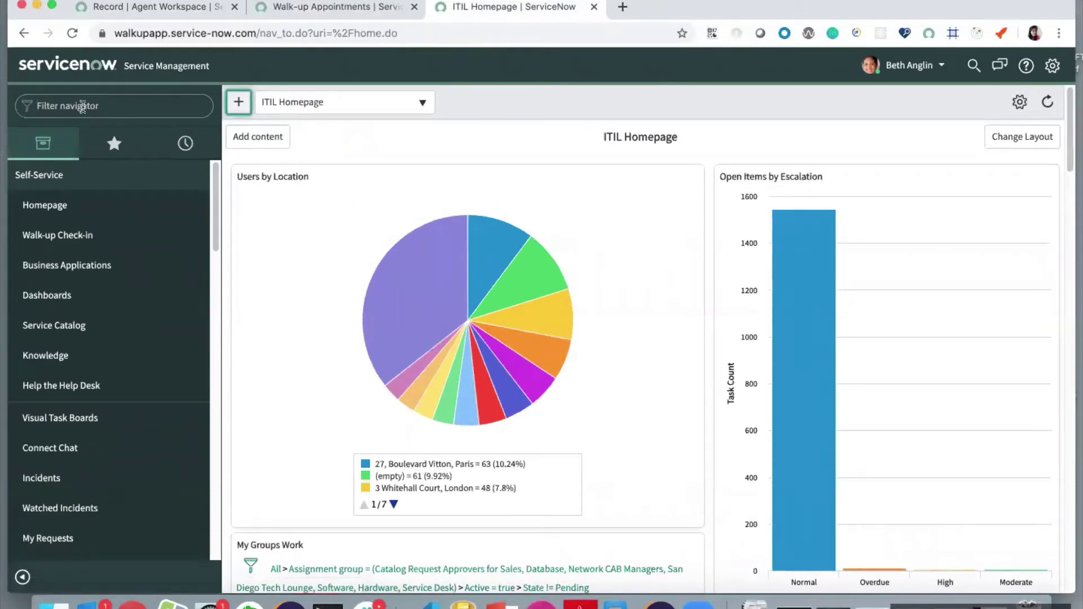
click(82, 106)
text(wu_lo)
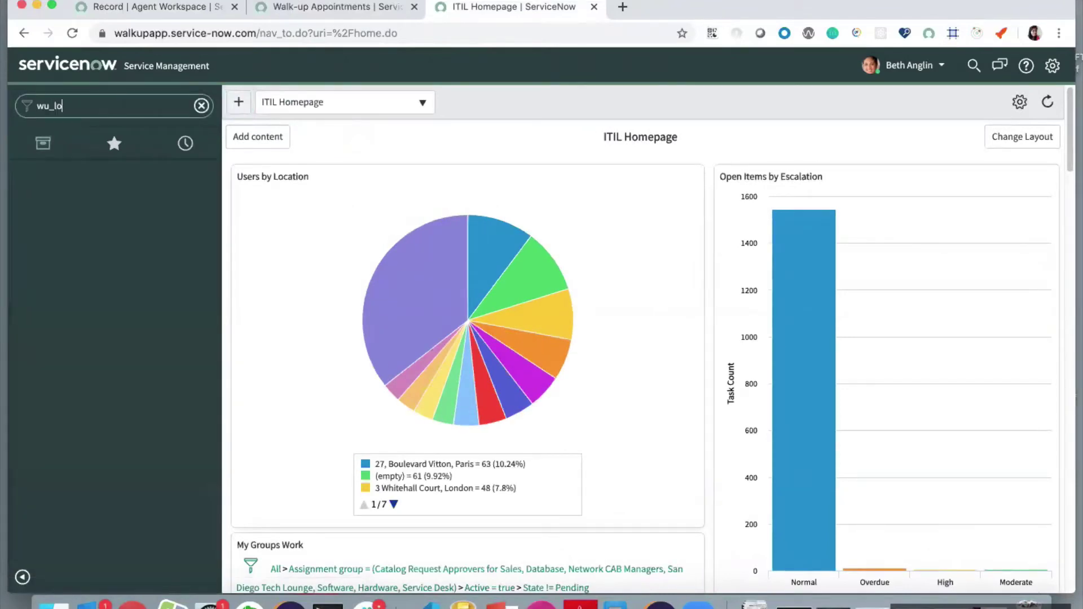
text(cation_Queue.list)
key(Return)
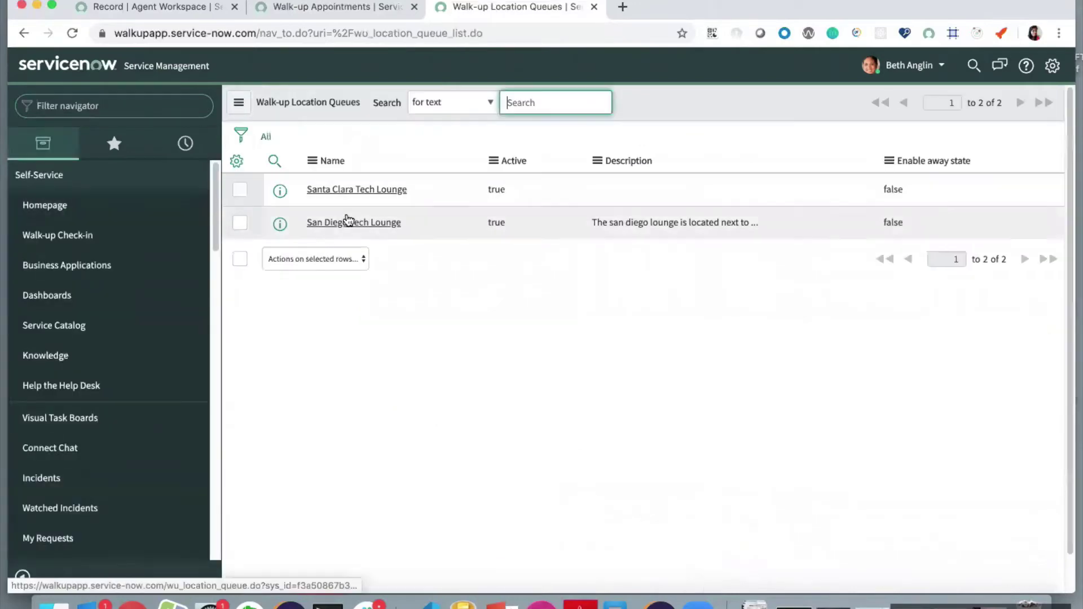
- Open the San Diego Tech Lounge location queue and review its management settings, including the appointment routing time
click(347, 224)
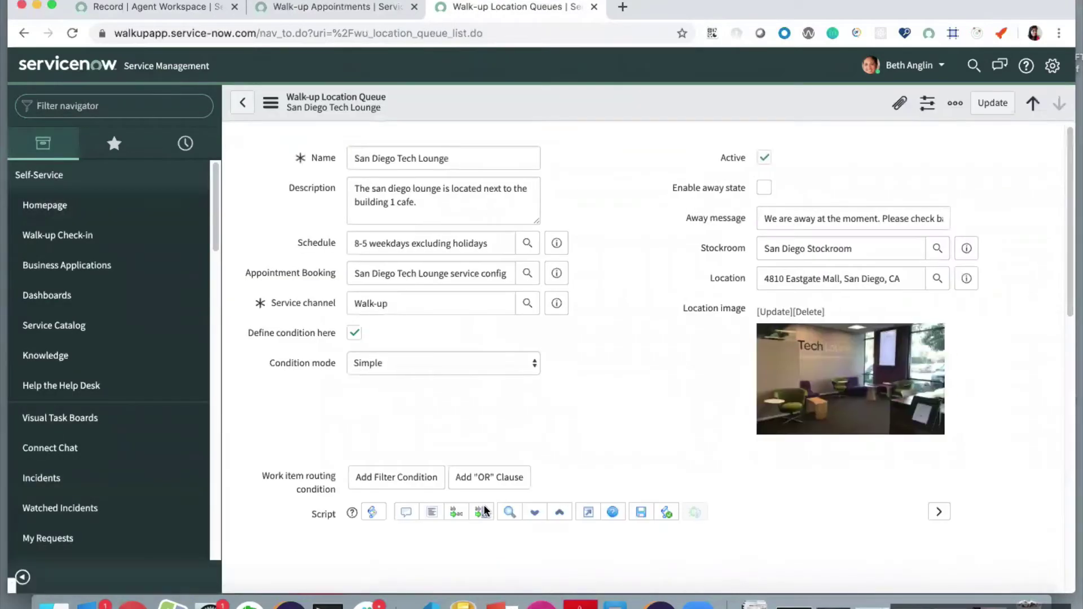
scroll(525, 414, down, 5)
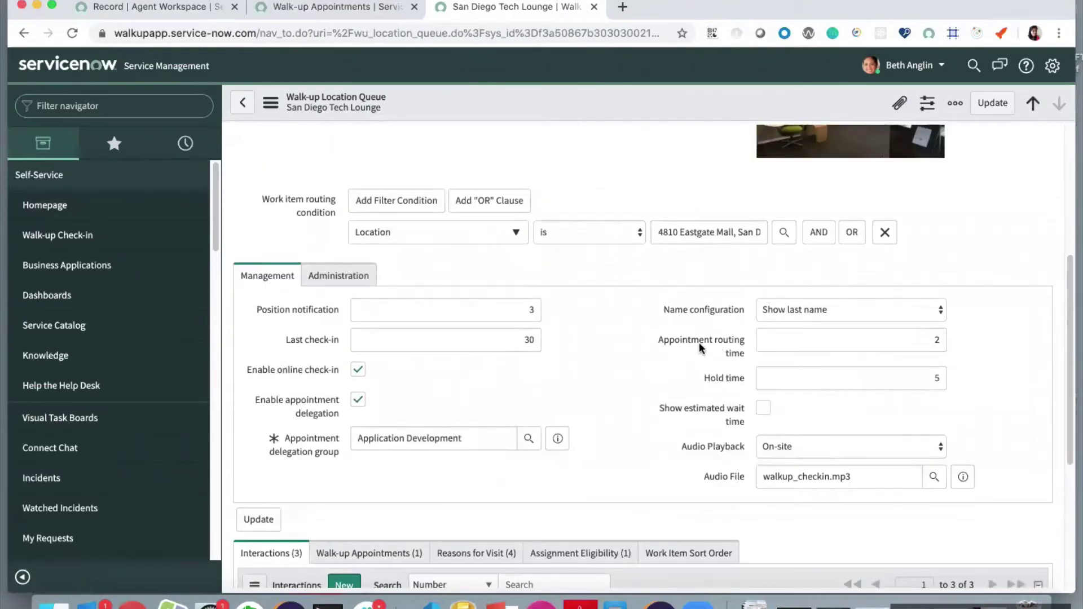
mouse_move(735, 351)
- Return to Agent Workspace, open the walk-up Appointments list, and look across its columns as far as Location
click(365, 9)
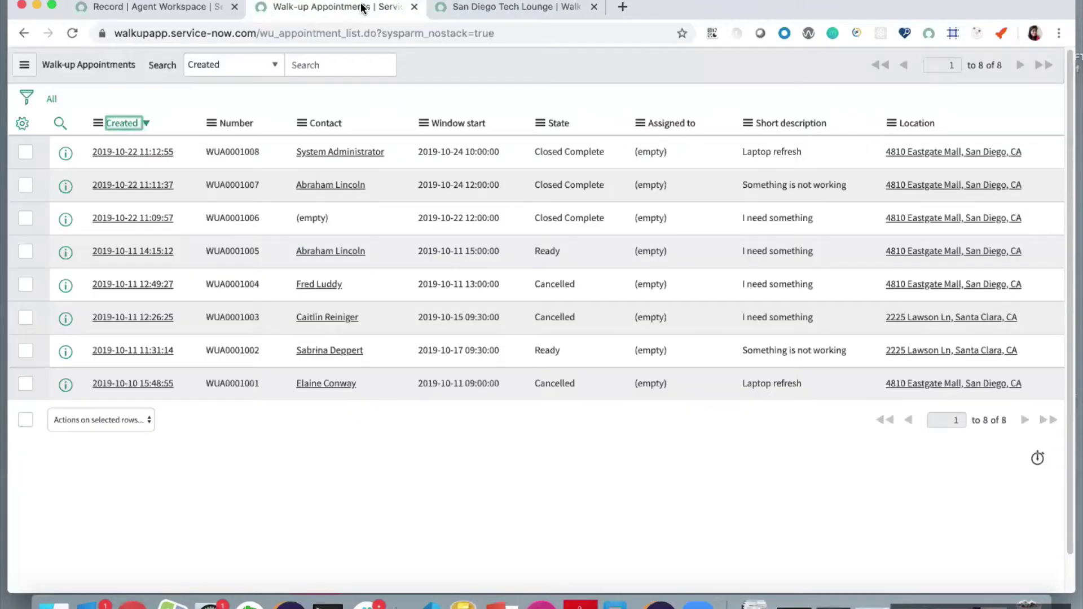
click(206, 8)
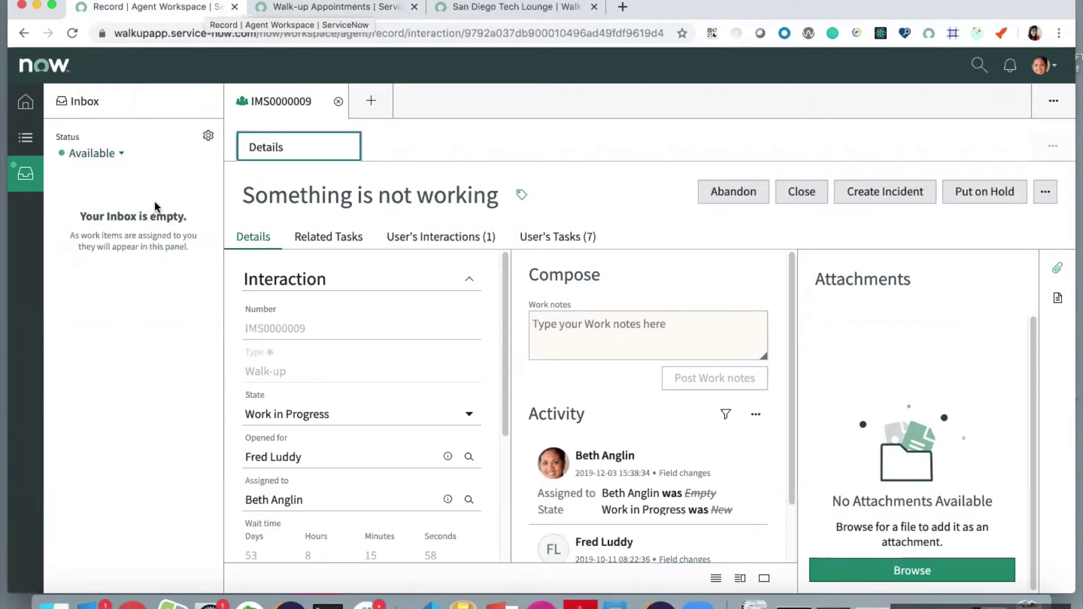
click(25, 138)
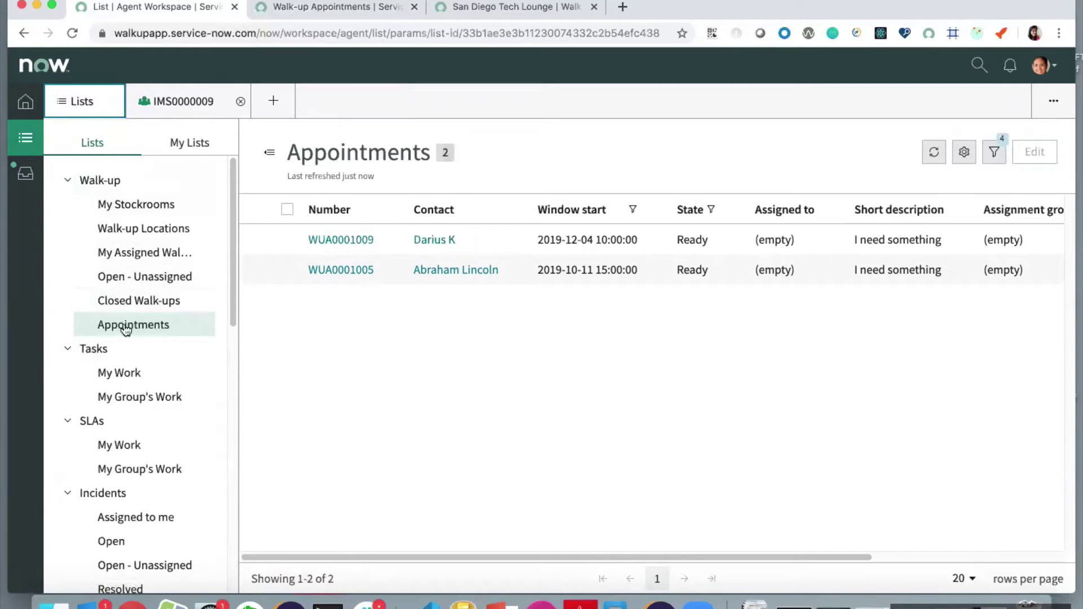
click(141, 333)
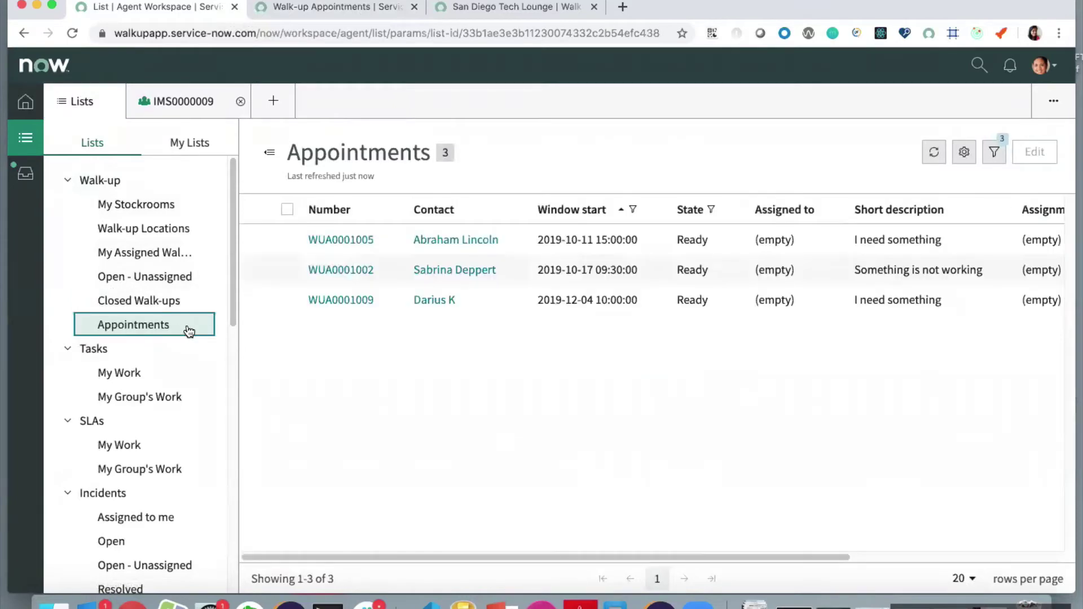
scroll(415, 317, right, 1)
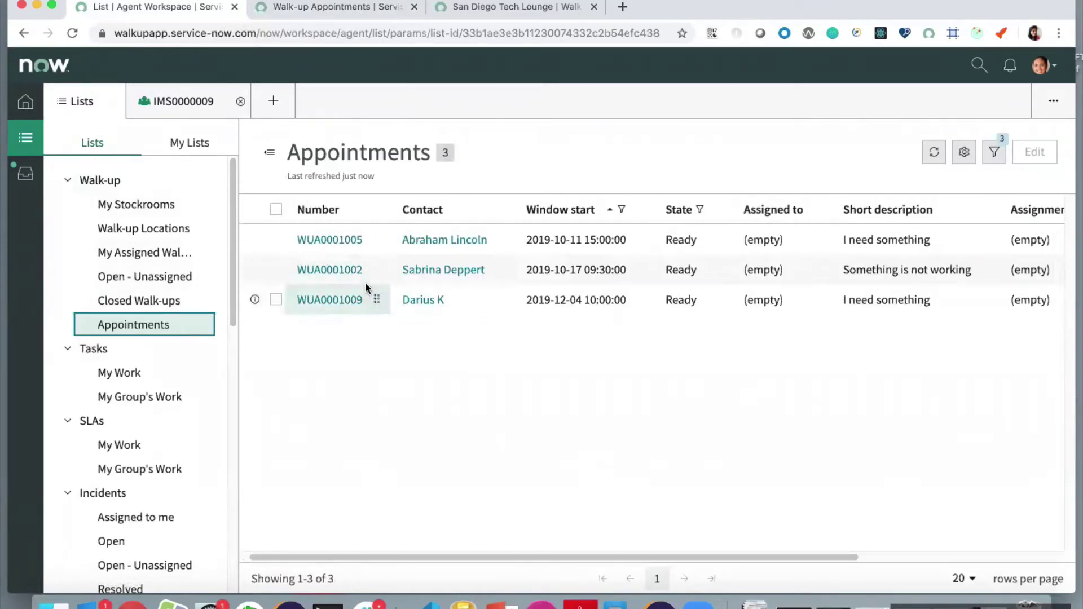
scroll(353, 280, right, 1)
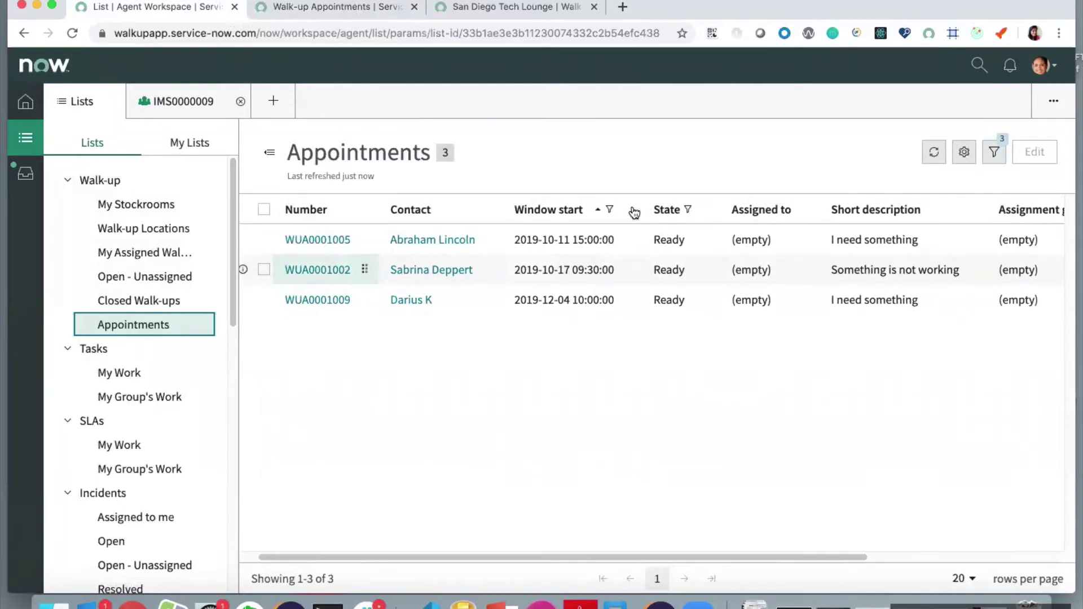
scroll(656, 262, right, 10)
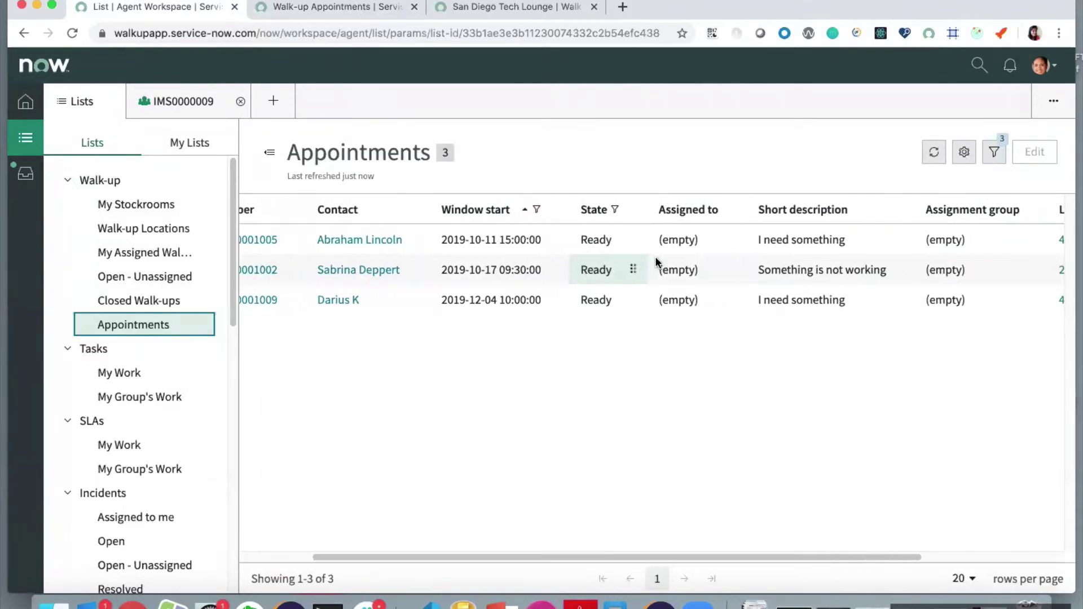
scroll(656, 263, right, 1)
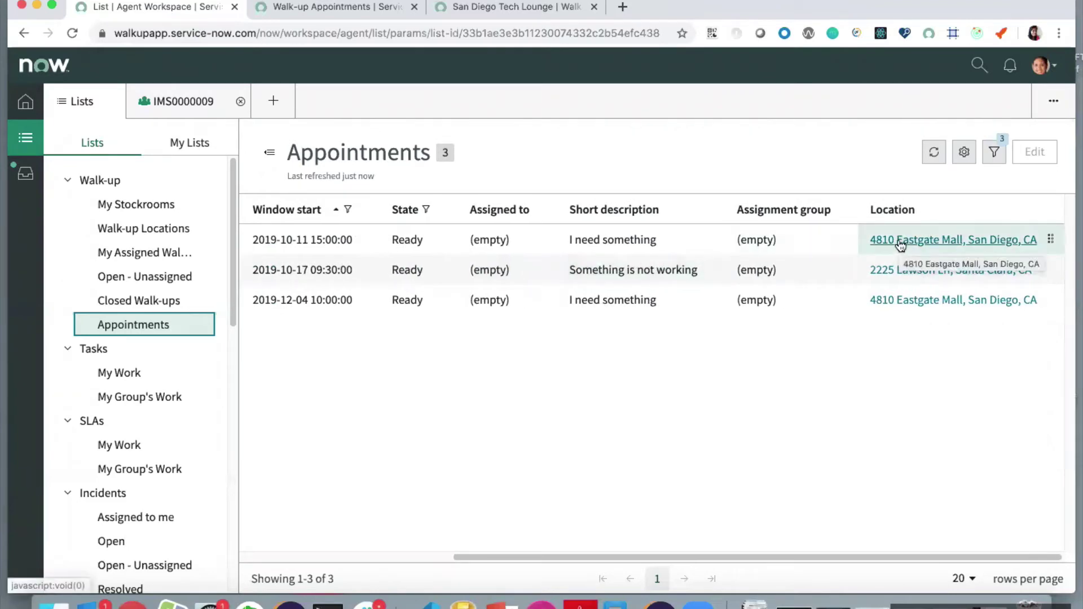
scroll(818, 270, left, 1)
scroll(798, 271, left, 3)
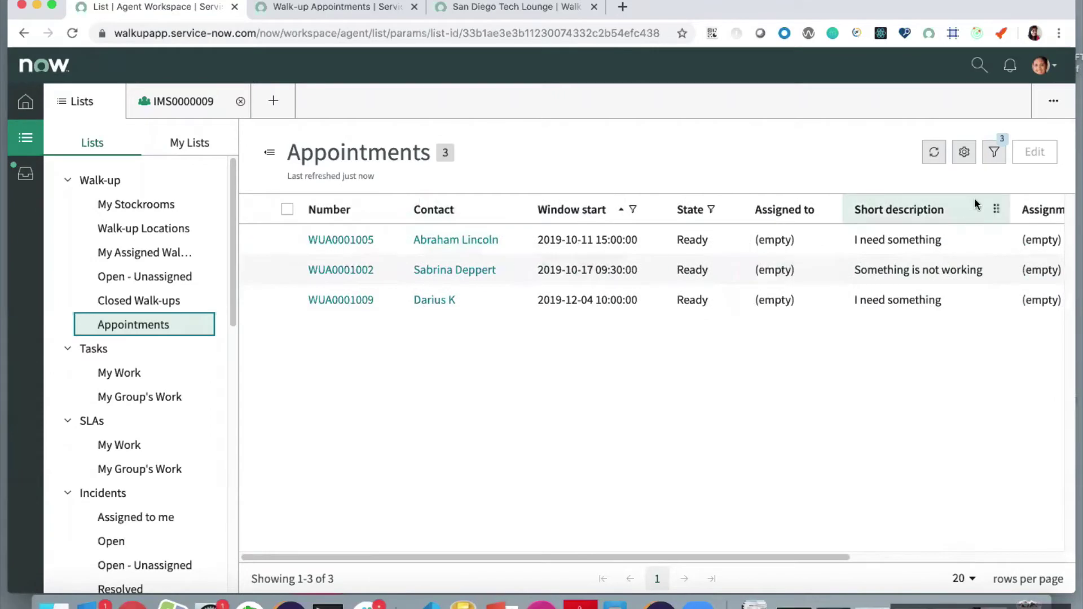
- Add an AND condition to the Appointments list filter so that Location is the San Diego lounge's address, and apply it
click(994, 152)
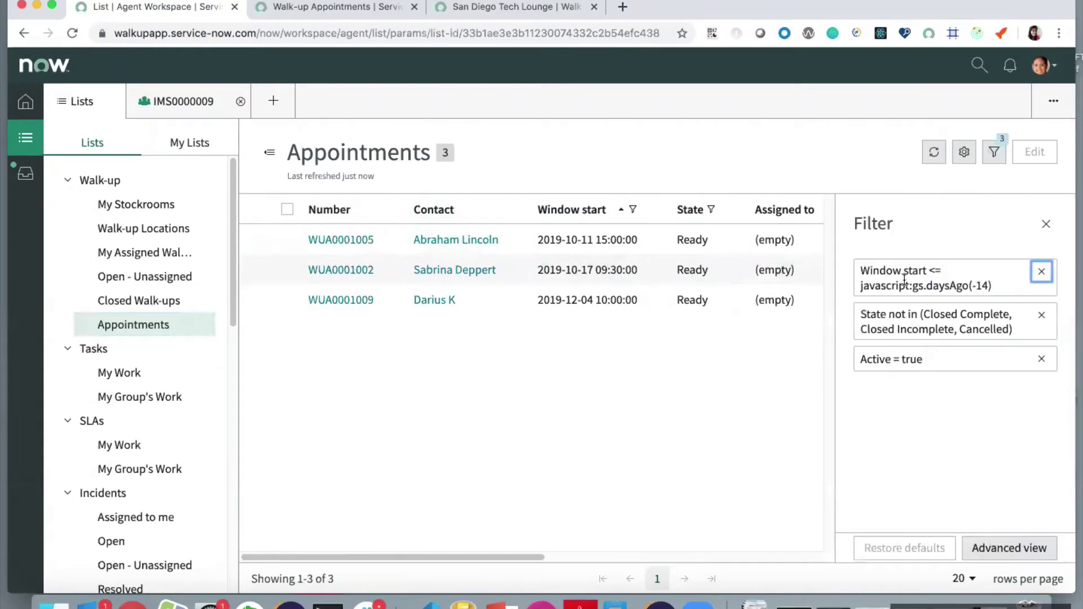
click(1009, 550)
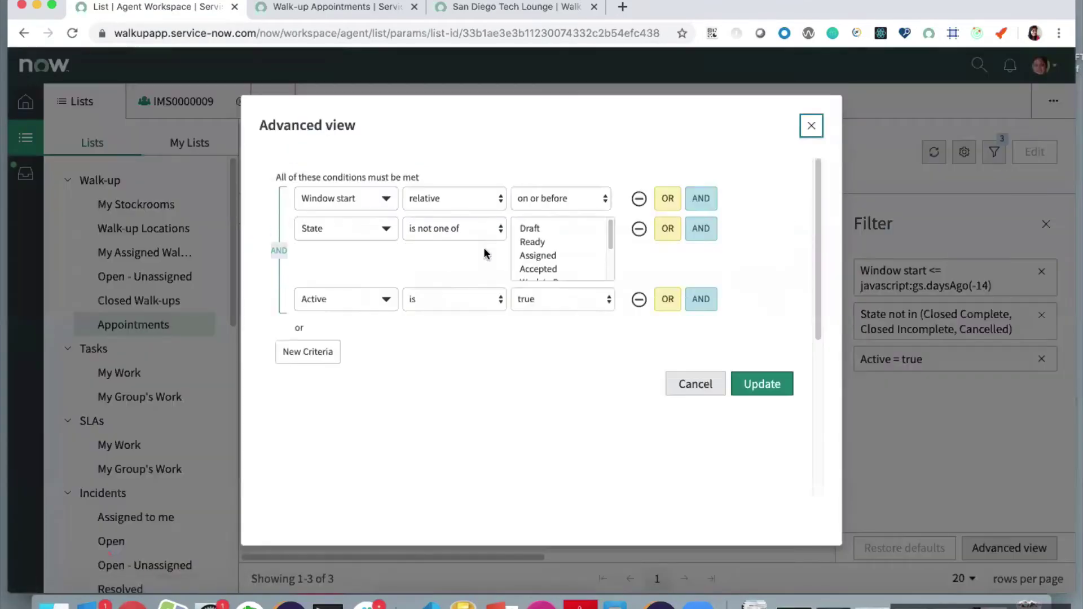
click(701, 300)
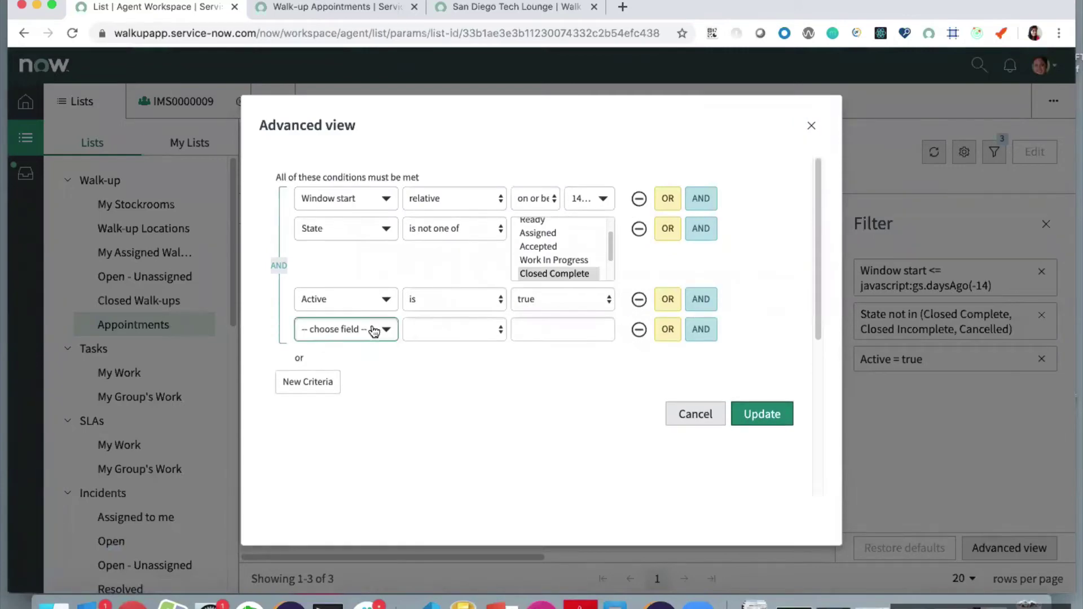
click(344, 329)
text(loca)
key(Return)
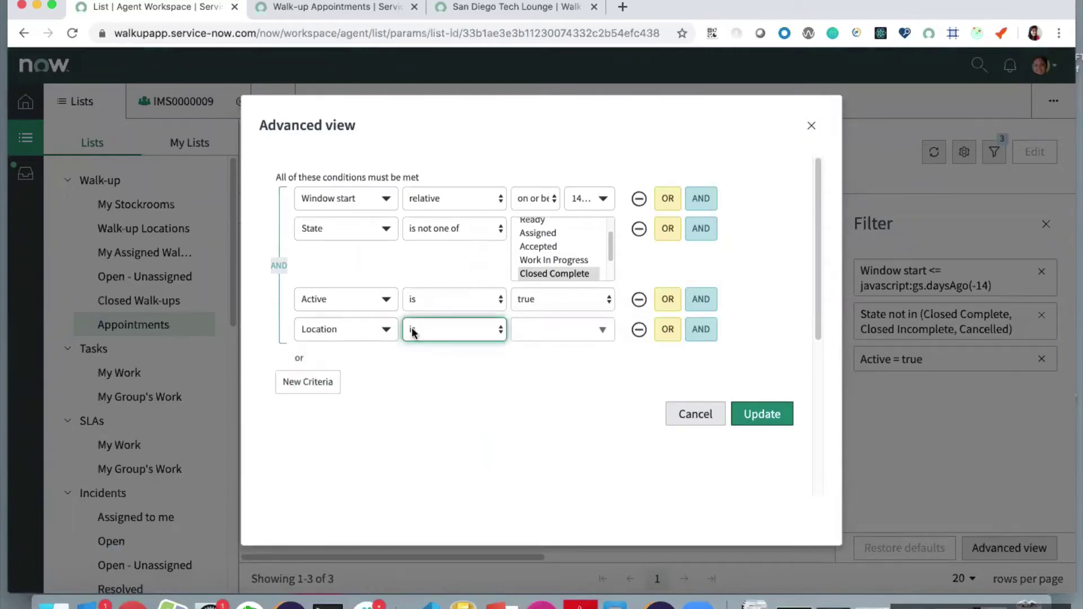
click(573, 329)
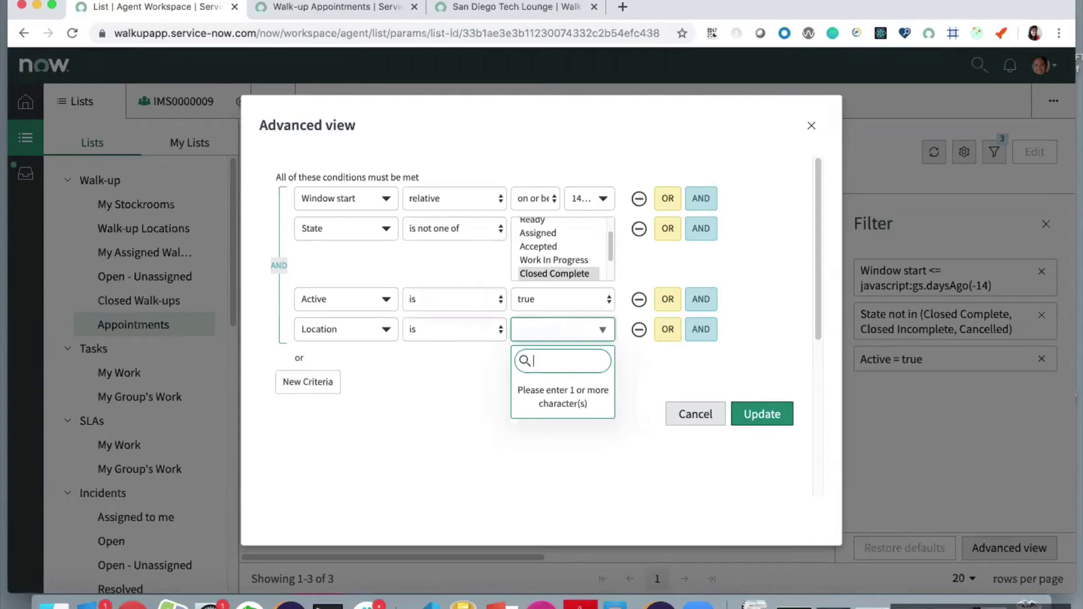
text(4810)
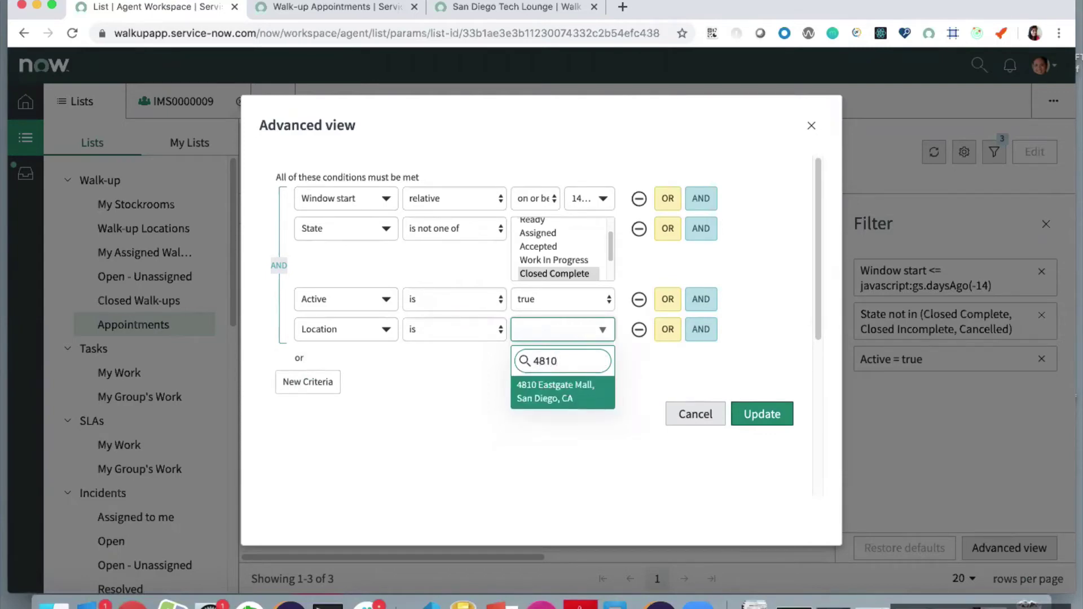
key(Return)
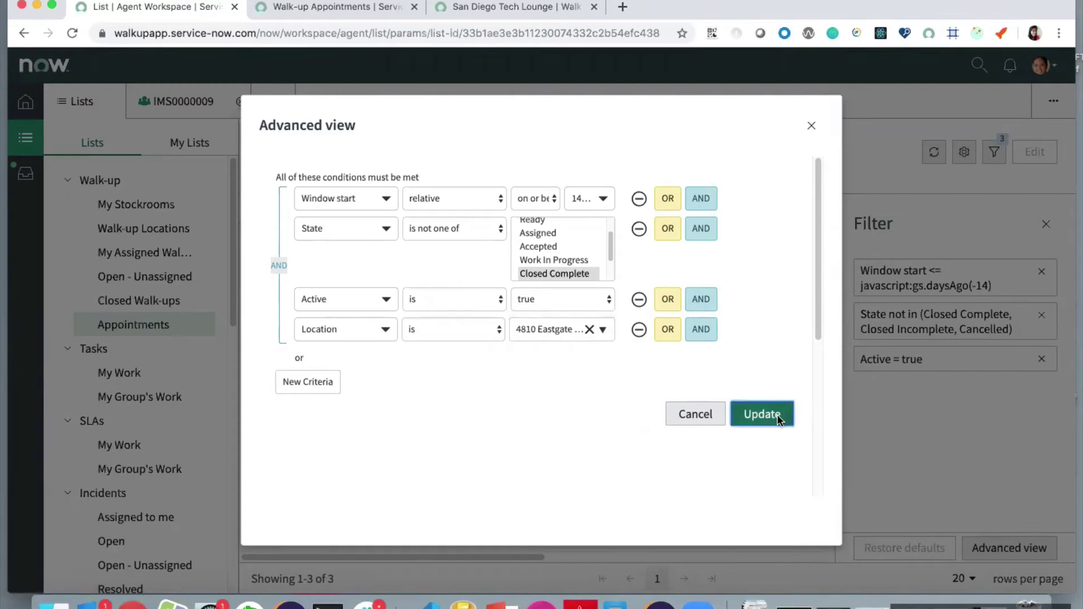
click(777, 414)
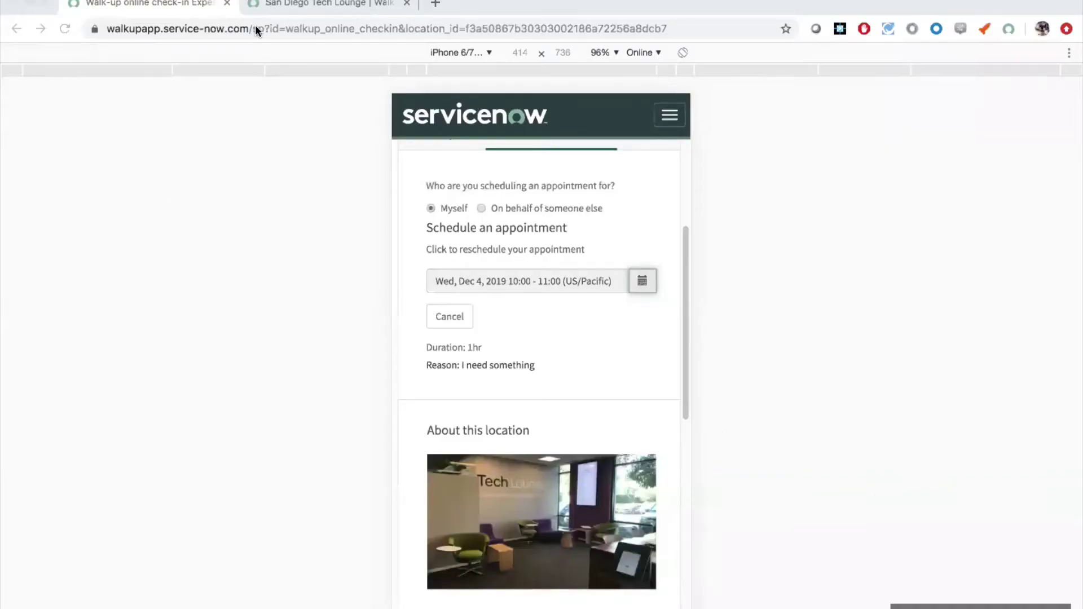
- Switch to the San Diego Tech Lounge queue record, enable editing in the Walk-up Experience application, and collapse the navigator
click(255, 28)
click(252, 28)
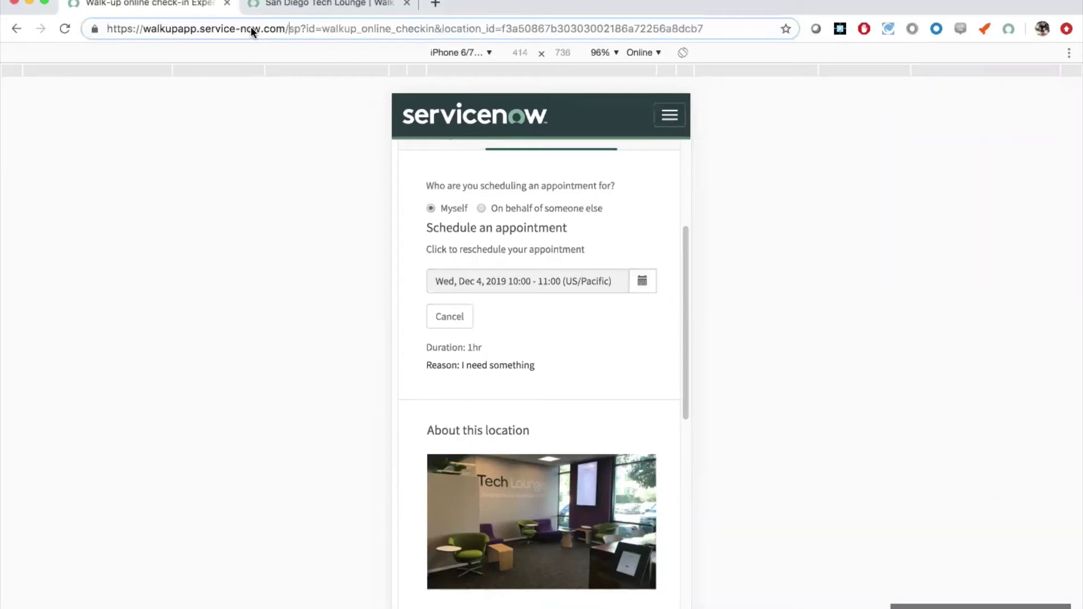
click(278, 7)
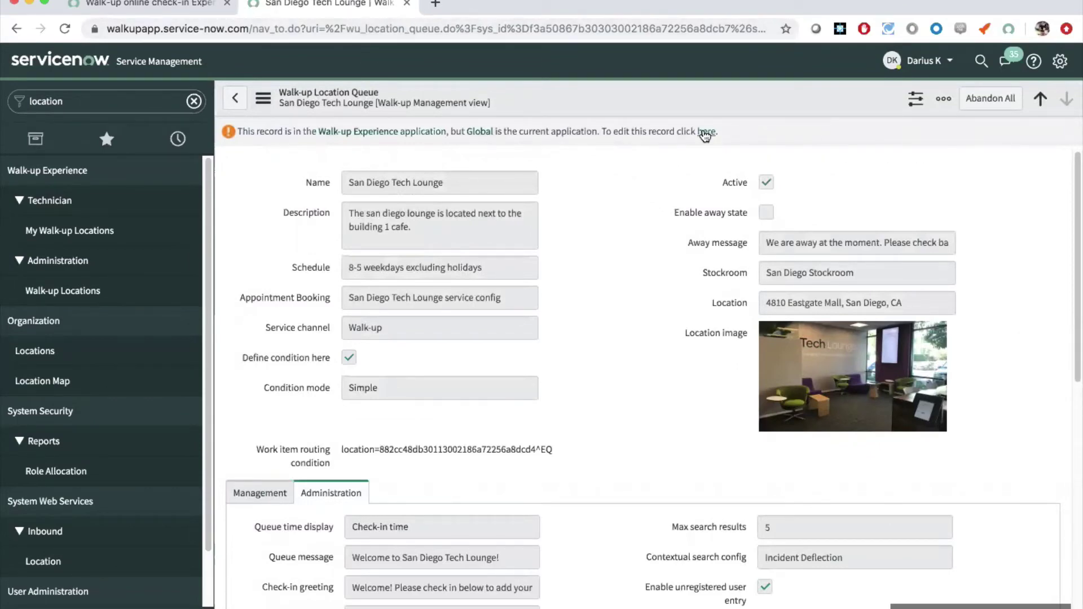
click(705, 133)
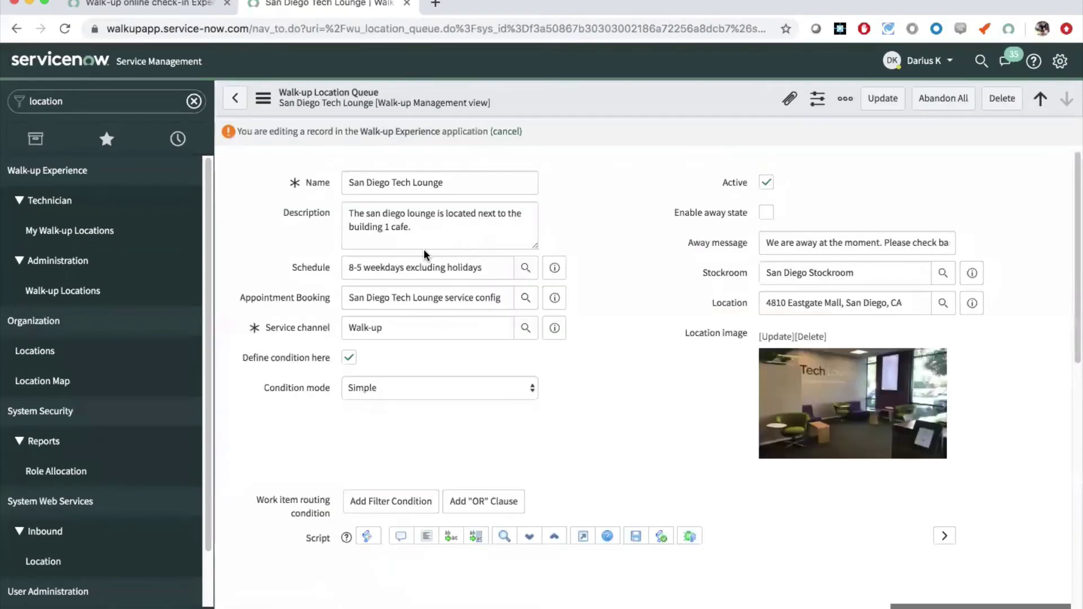
click(16, 608)
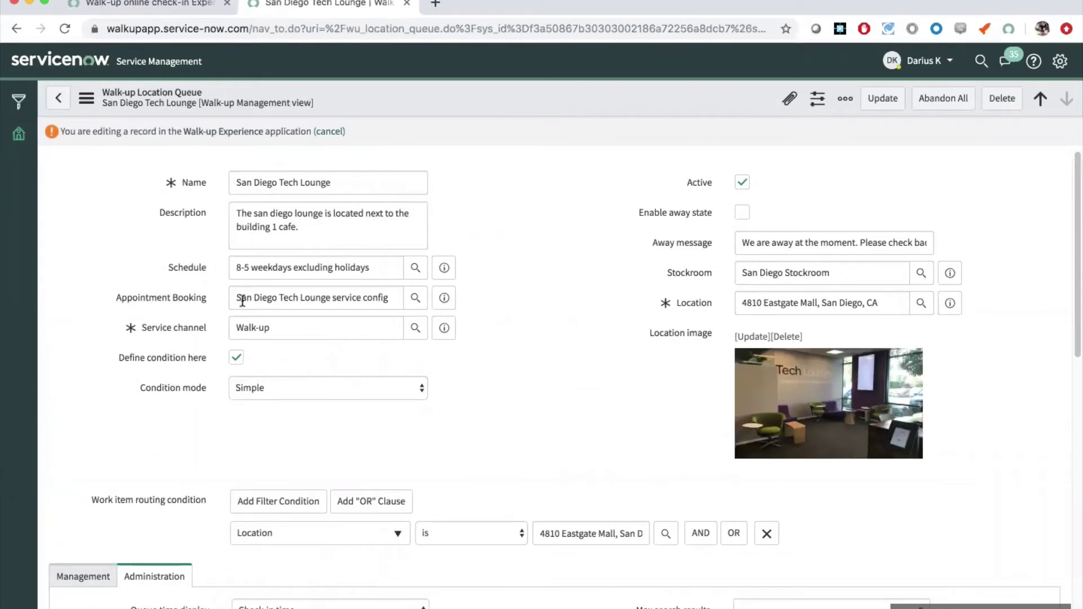
- Examine the queue's Appointment Booking field, then its Administration and Management settings
drag(240, 298, 325, 302)
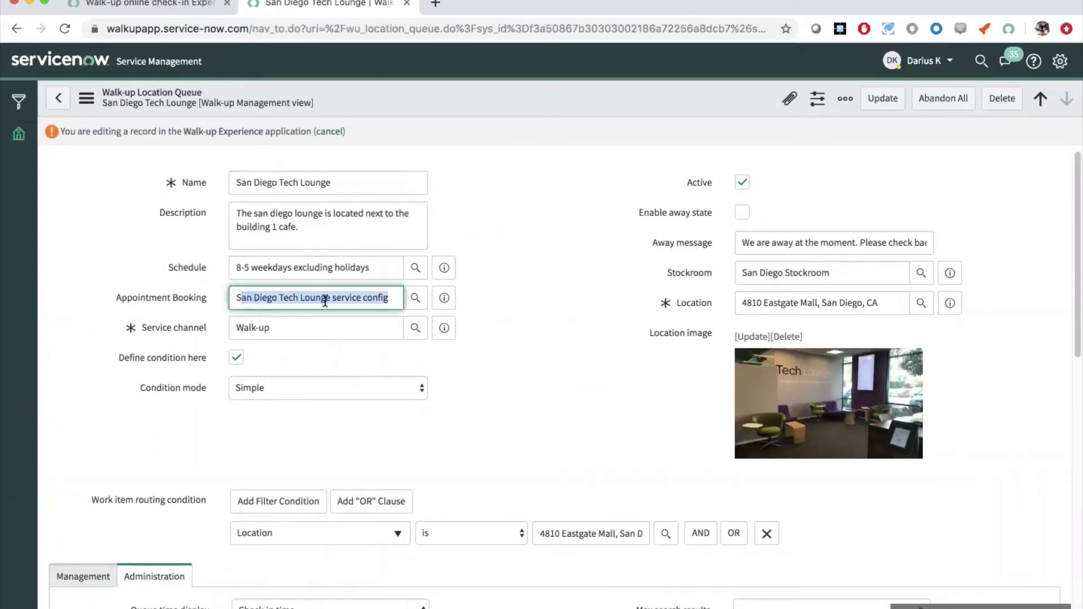
click(325, 302)
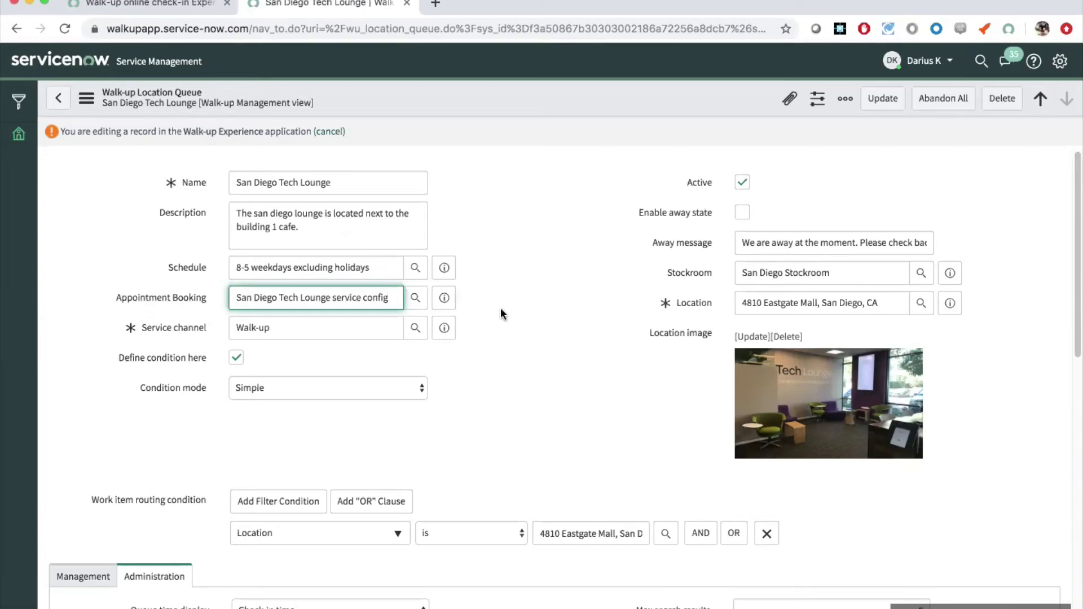
scroll(499, 307, down, 5)
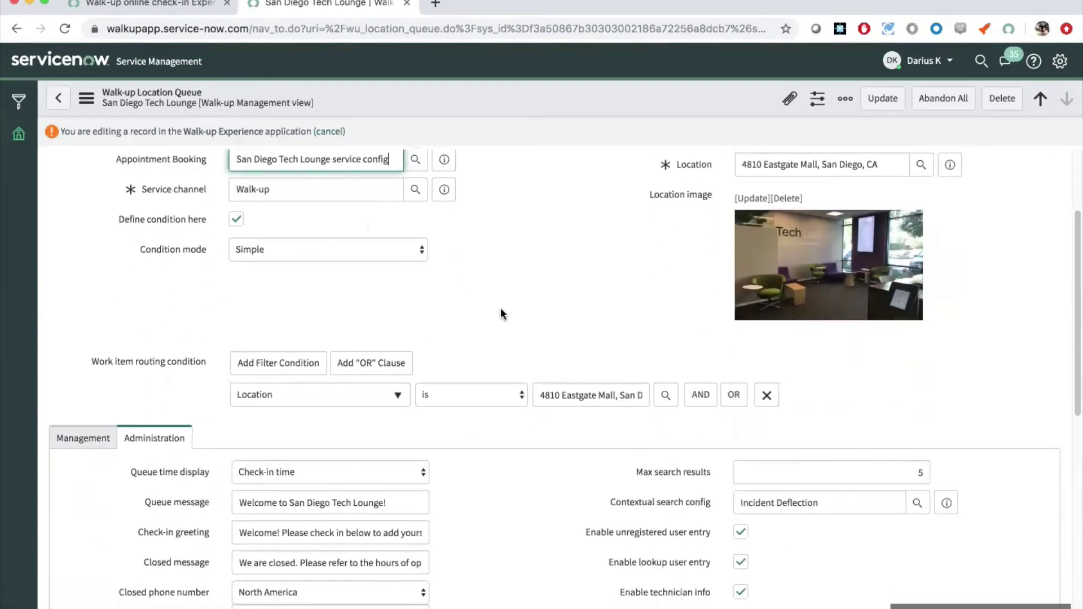
scroll(500, 309, down, 2)
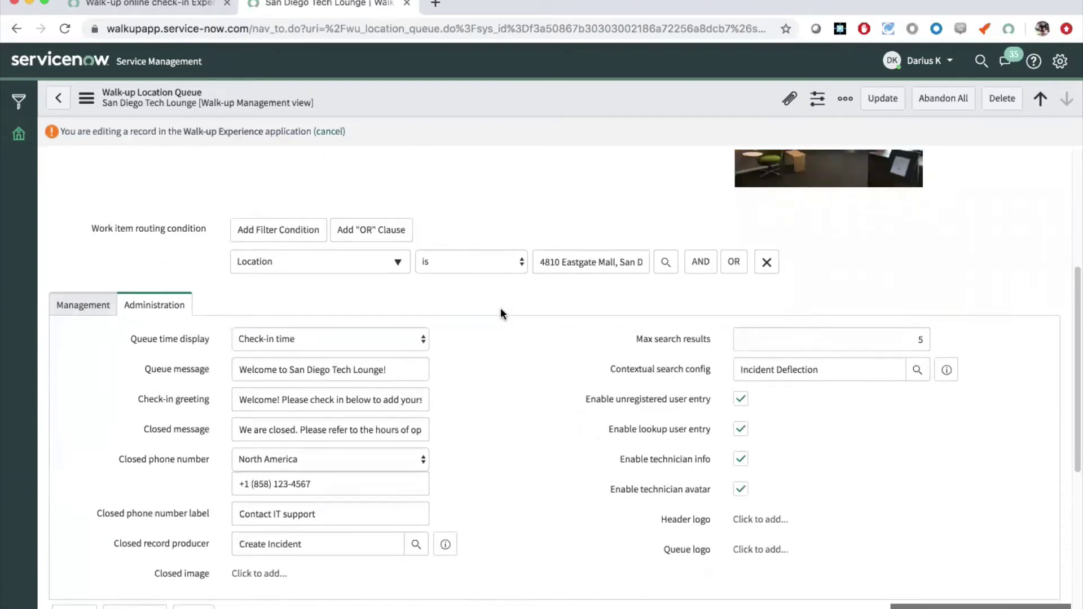
click(98, 312)
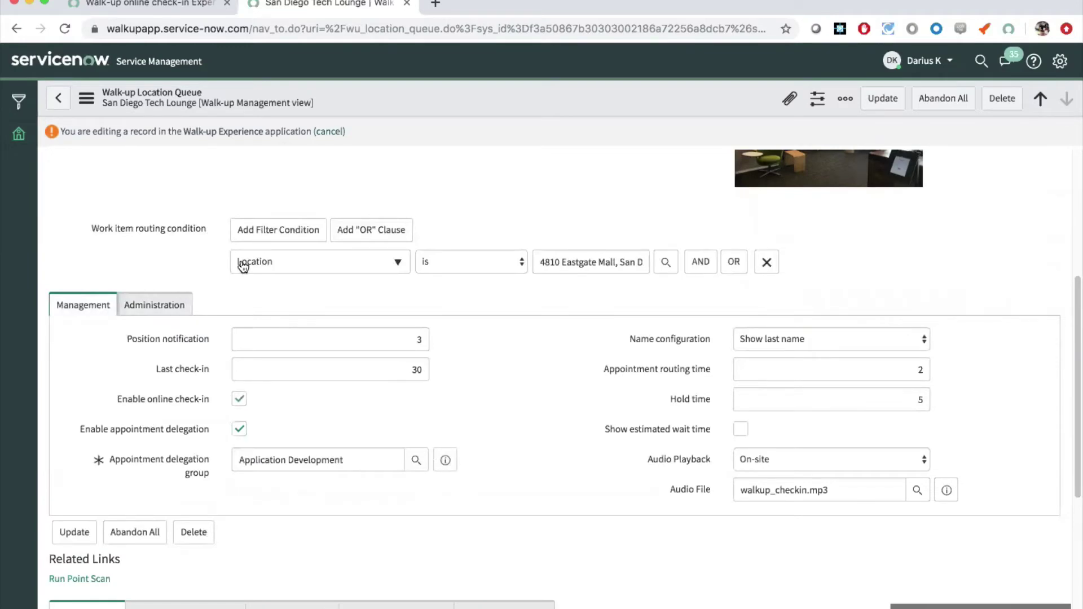
- Highlight the queue's Appointment Booking reference, and check the appointment delegation option and its delegation group
scroll(273, 254, up, 5)
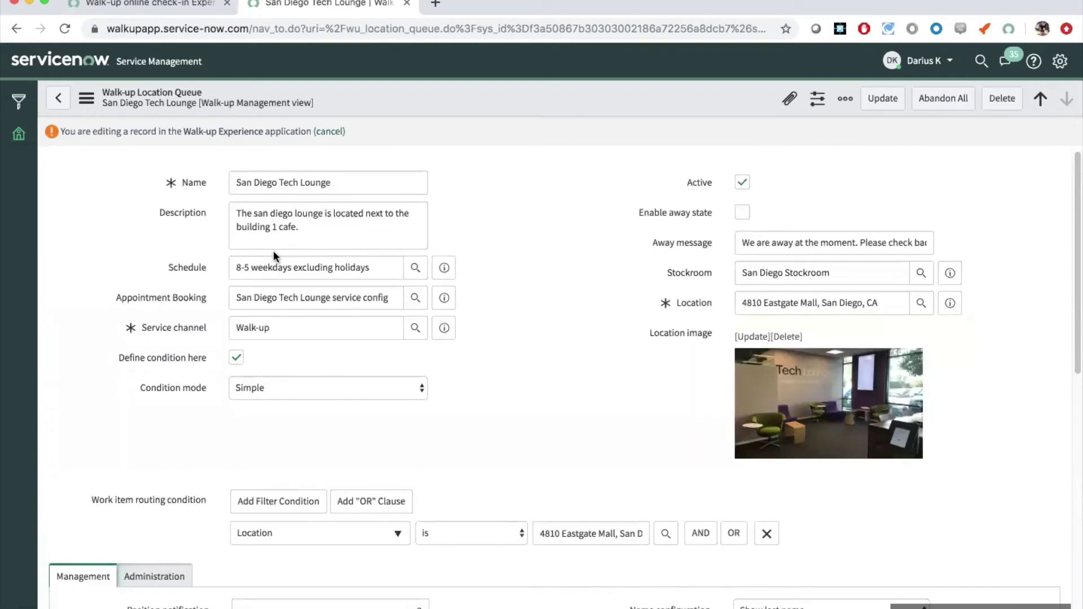
click(294, 300)
triple_click(294, 300)
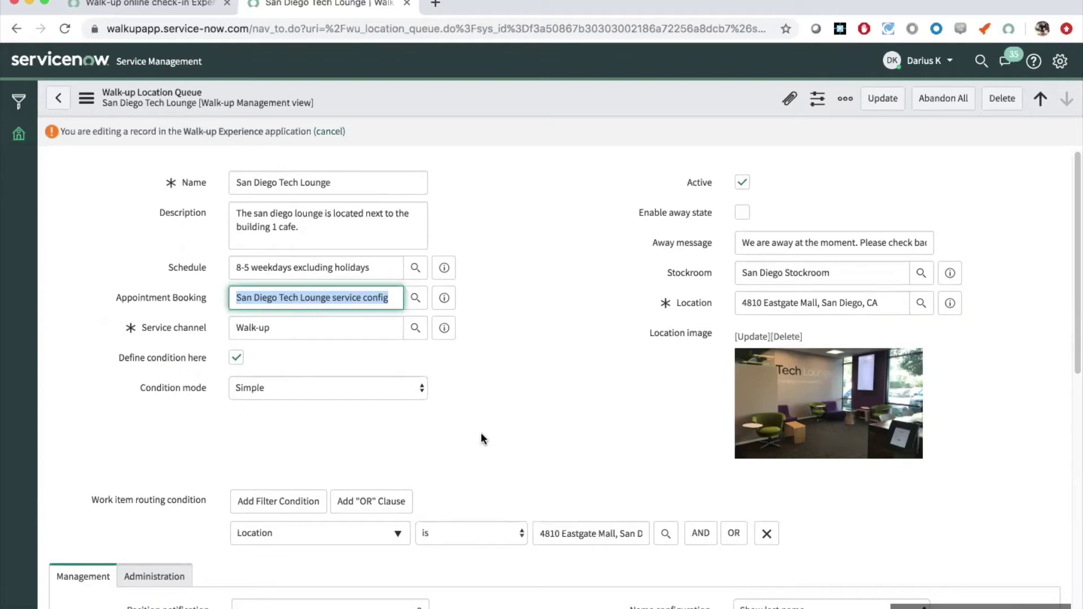
scroll(481, 432, down, 4)
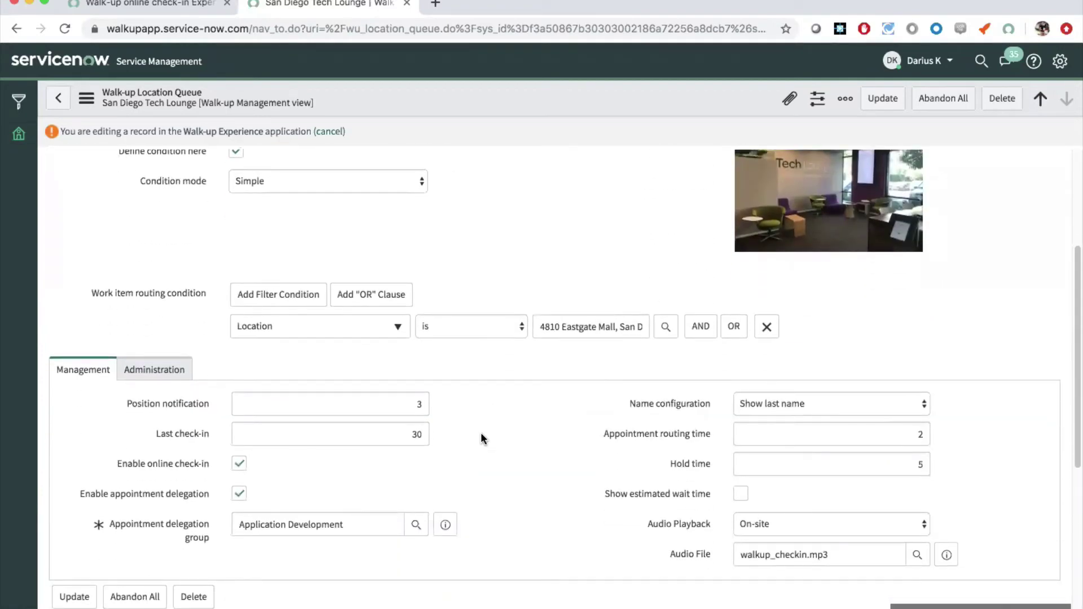
mouse_move(181, 500)
click(237, 525)
drag(237, 525, 289, 526)
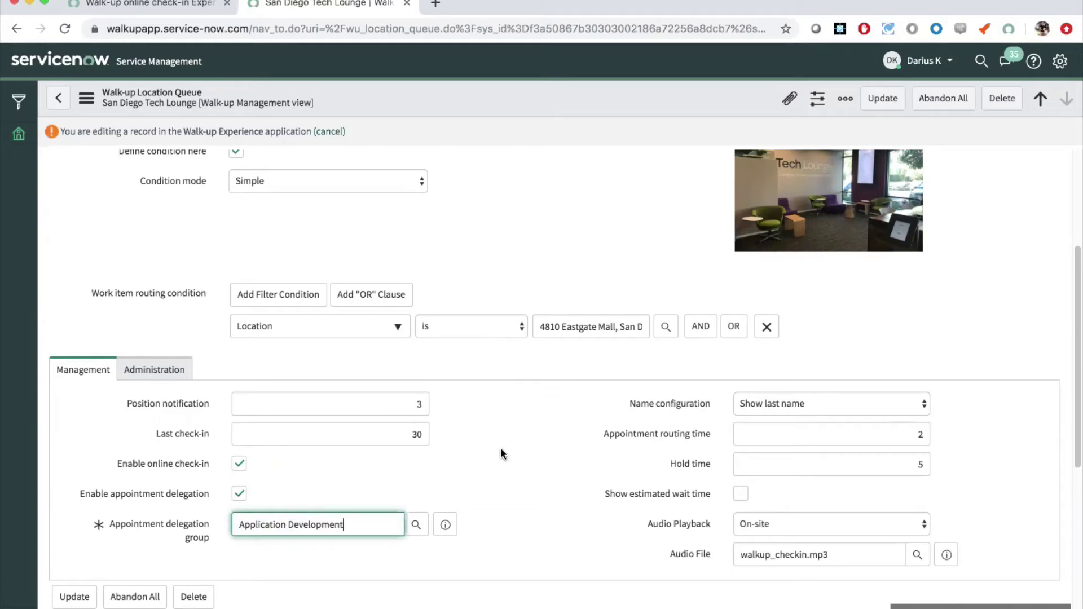
- Open the San Diego Tech Lounge service config record referenced by the queue's Appointment Booking field
scroll(502, 453, up, 5)
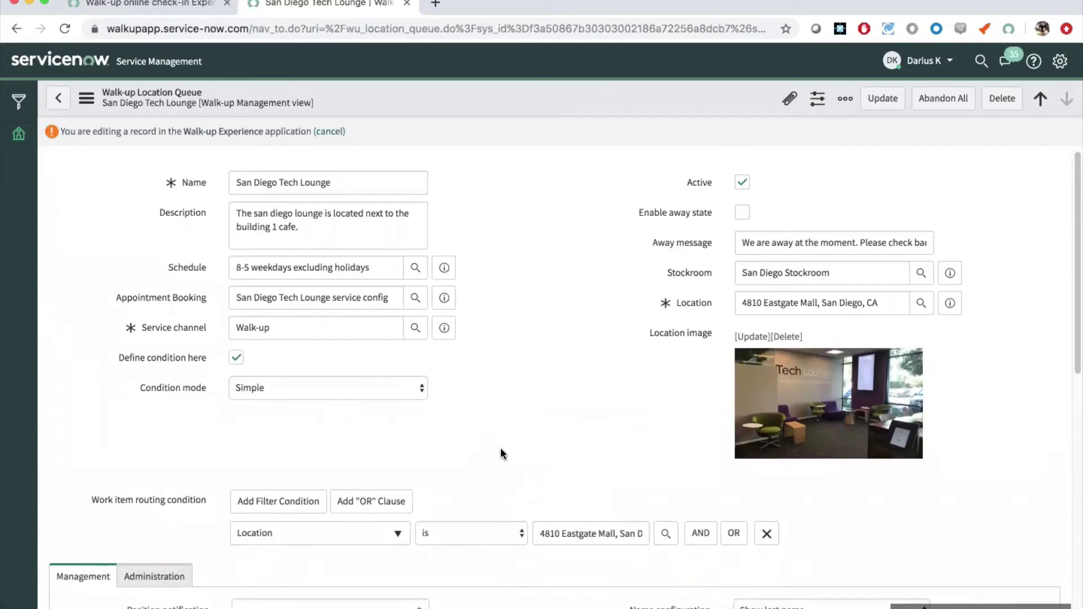
click(444, 297)
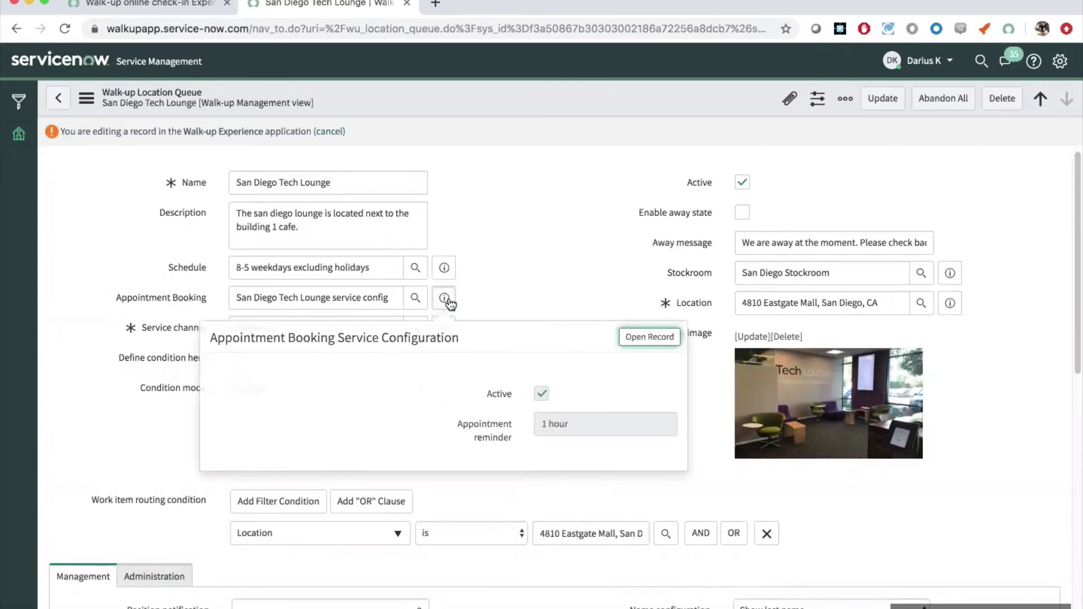
click(639, 338)
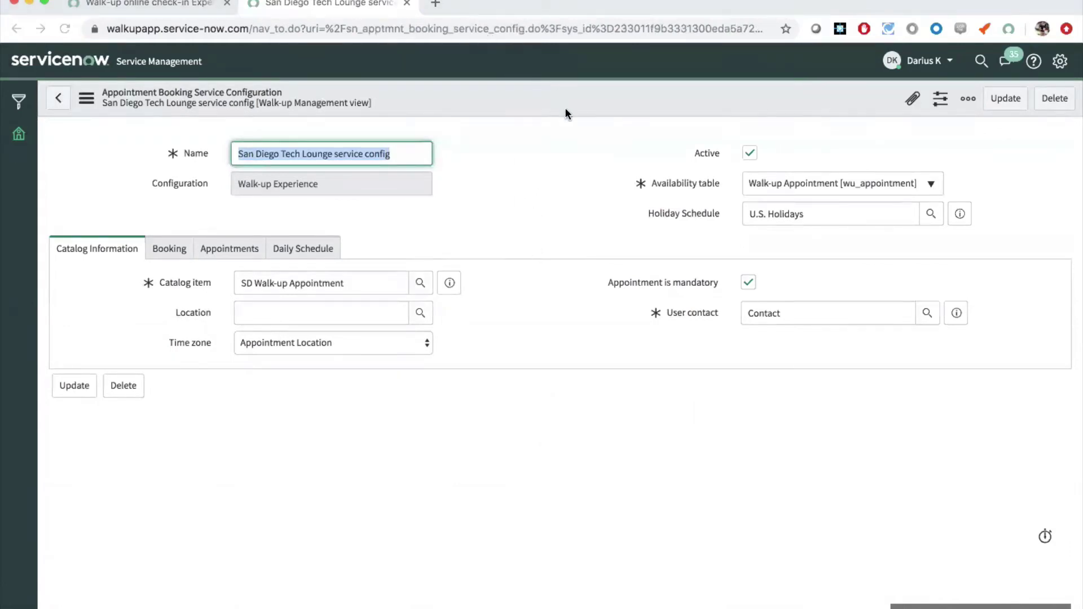
- Check the service configuration's appointment window and duration settings, and return to its catalog information
click(530, 188)
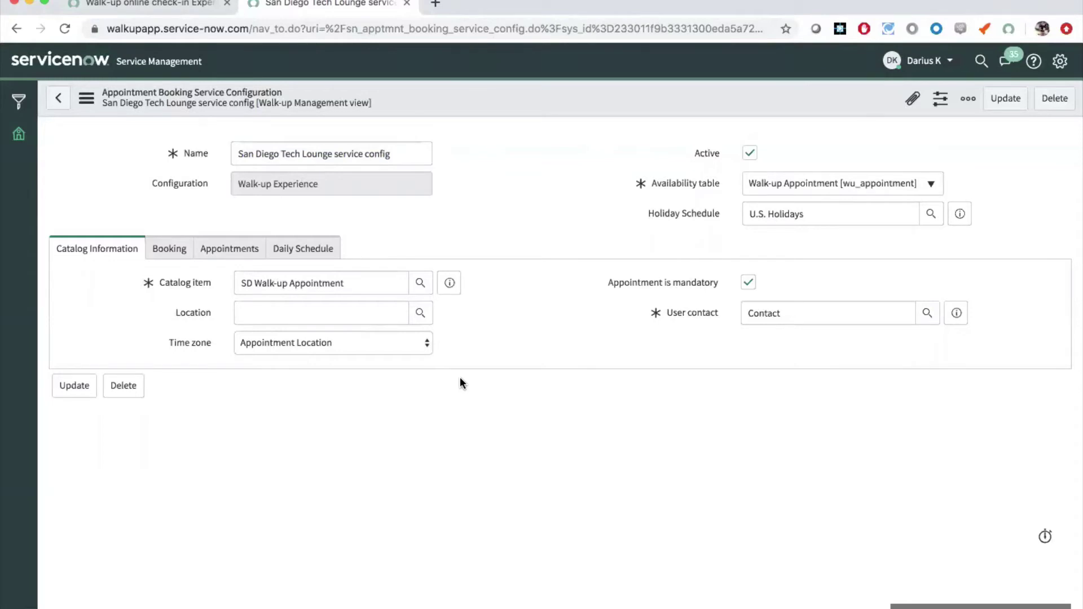
click(220, 255)
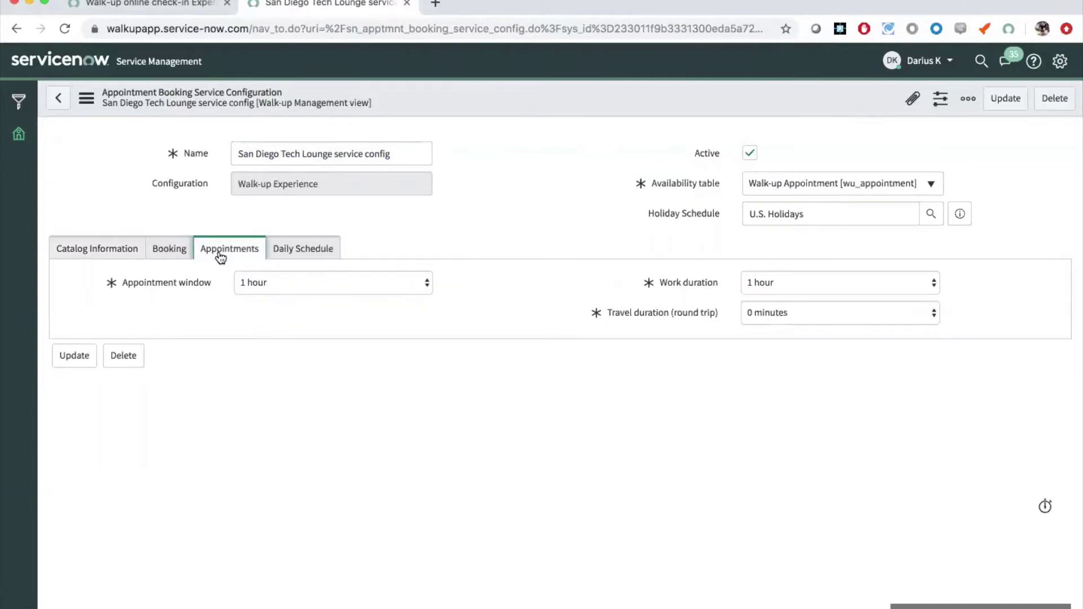
click(119, 257)
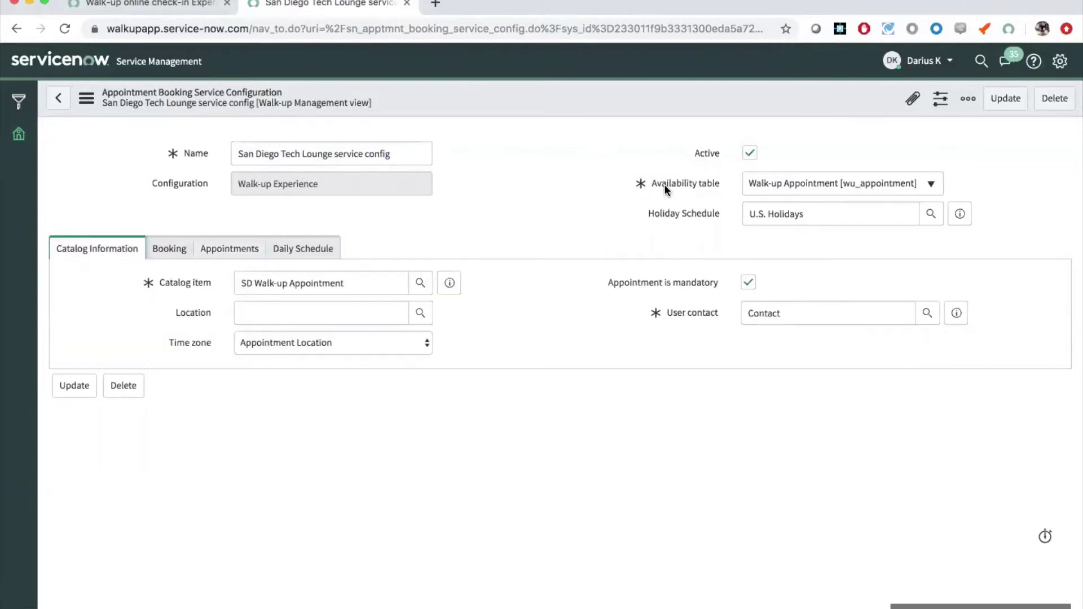
- Examine the Holiday Schedule field and its help description, highlighting the selected U.S. Holidays schedule
drag(757, 215, 807, 212)
click(807, 212)
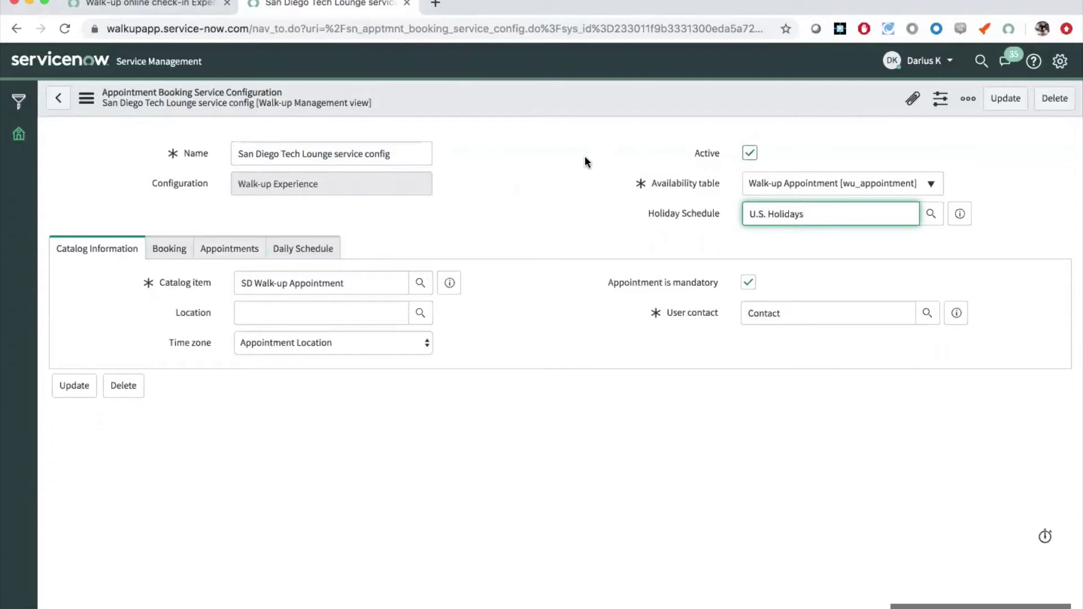
mouse_move(711, 212)
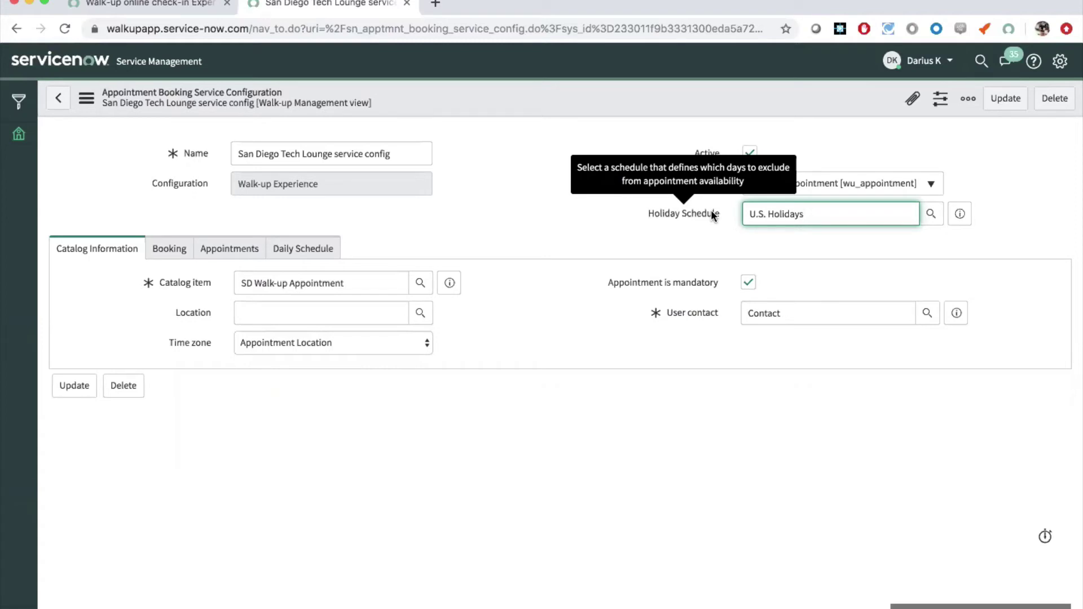
drag(755, 214, 800, 213)
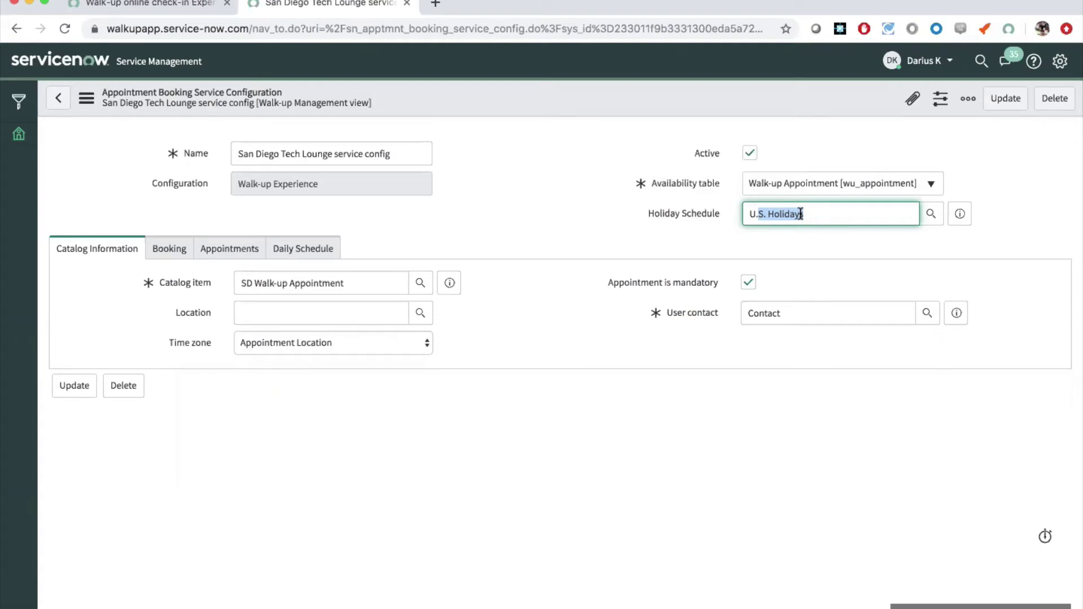
click(751, 214)
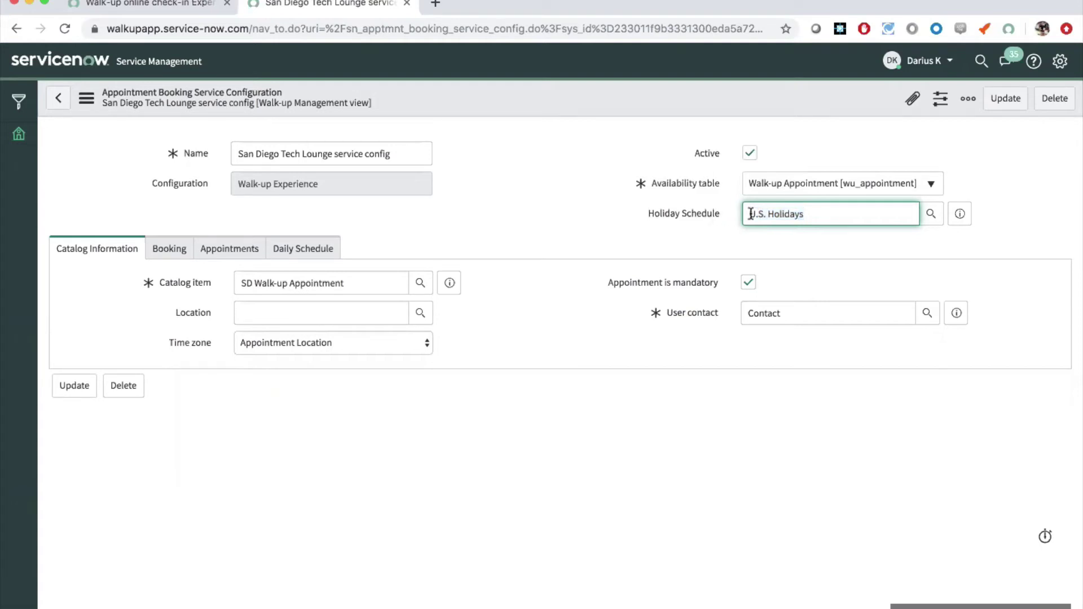
drag(805, 212, 748, 211)
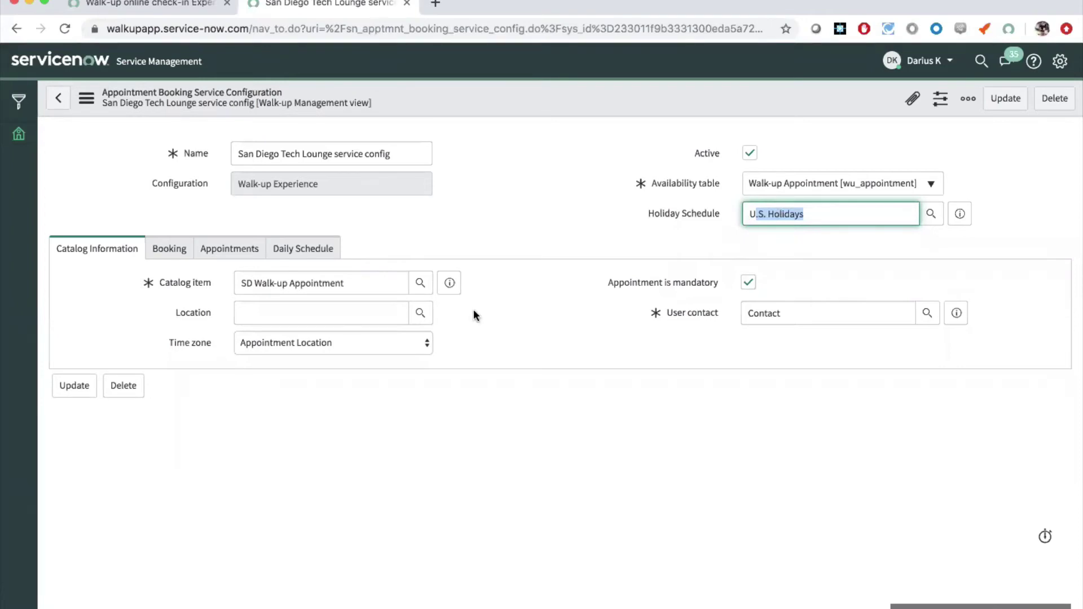
- Review the daily schedule's bookable days and start and end times alongside the Holiday Schedule field
click(311, 249)
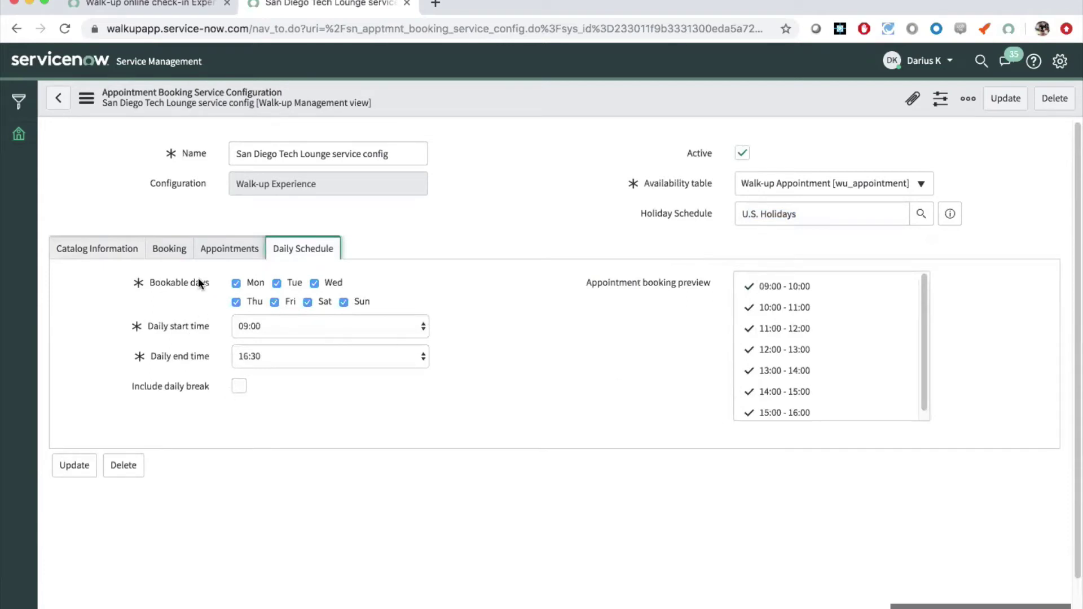
mouse_move(189, 285)
click(340, 405)
click(748, 214)
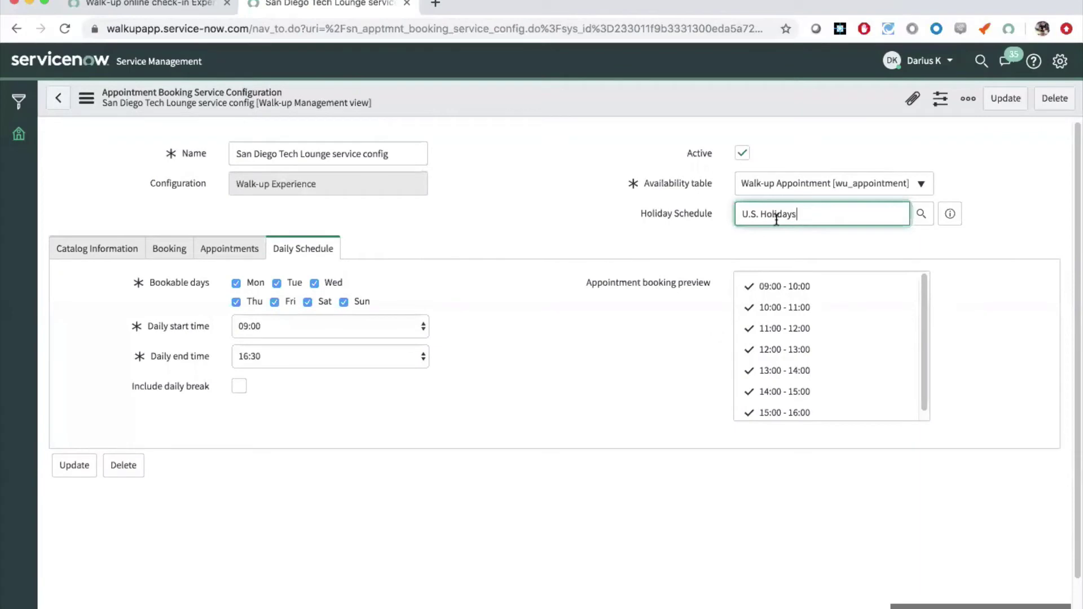
- Include a daily break from 12:00 to 13:00 in the daily schedule and review the appointment booking preview
click(321, 386)
click(235, 388)
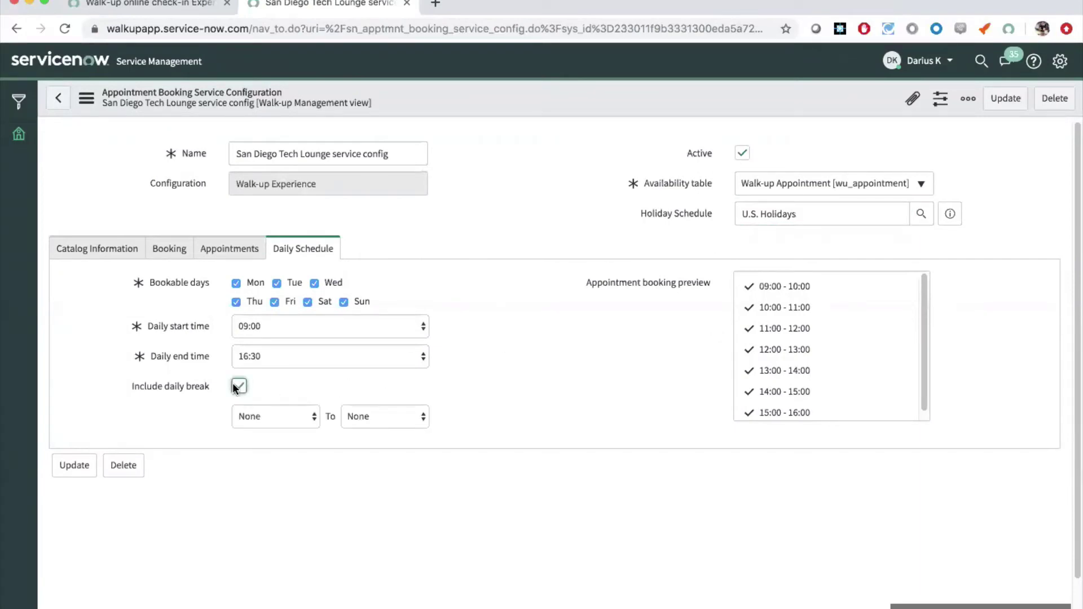
click(285, 420)
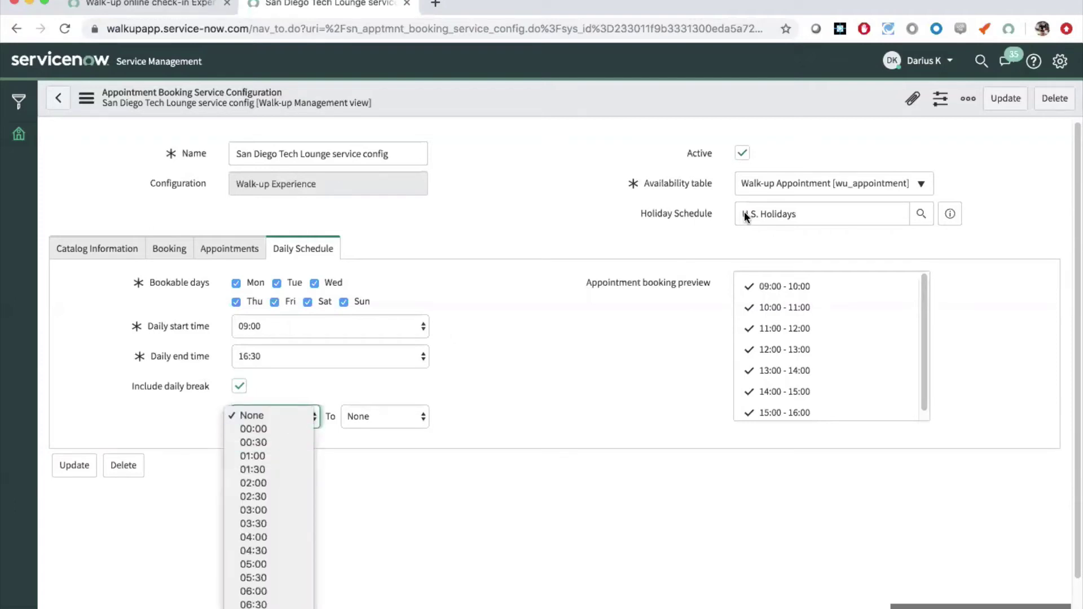
click(280, 456)
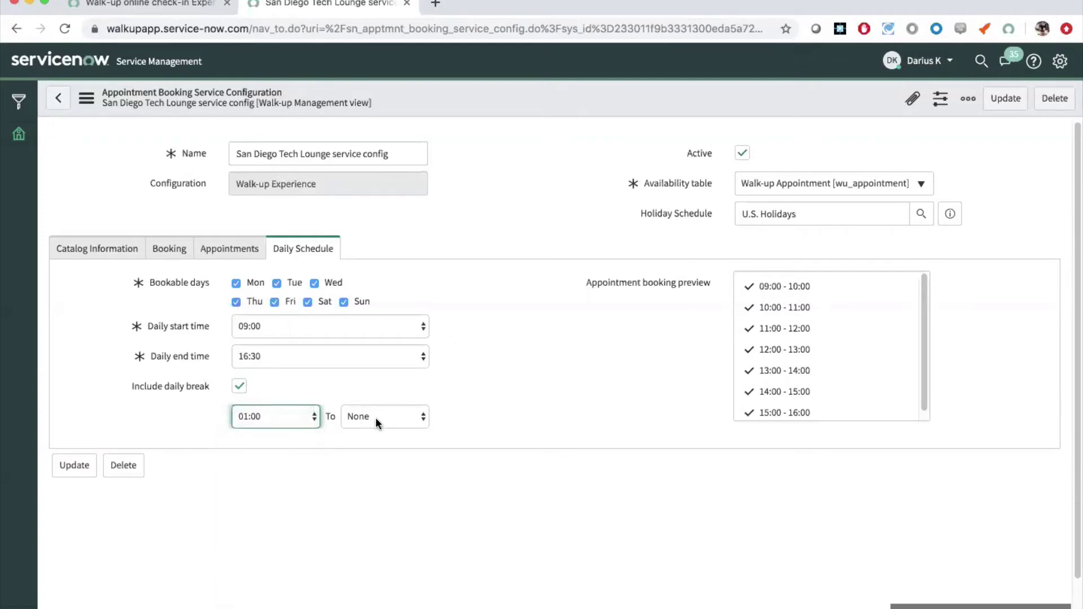
click(377, 421)
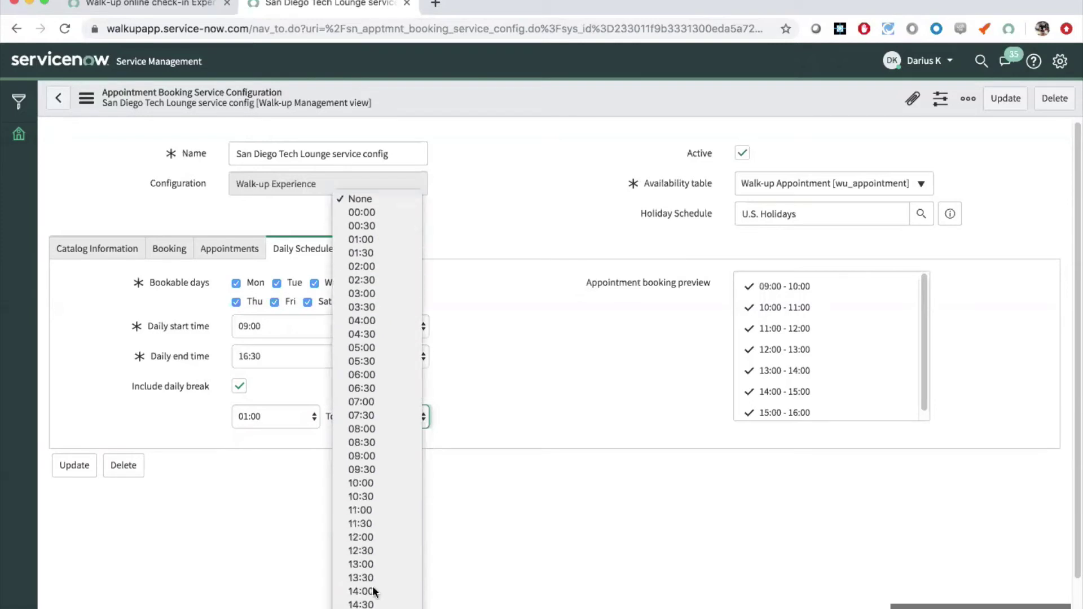
click(381, 551)
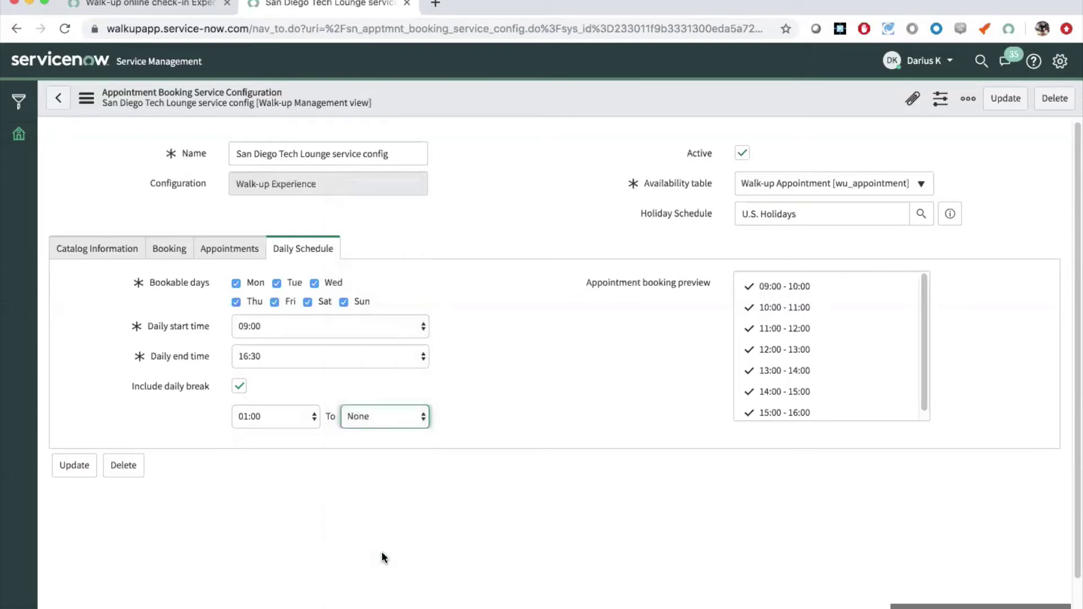
click(295, 420)
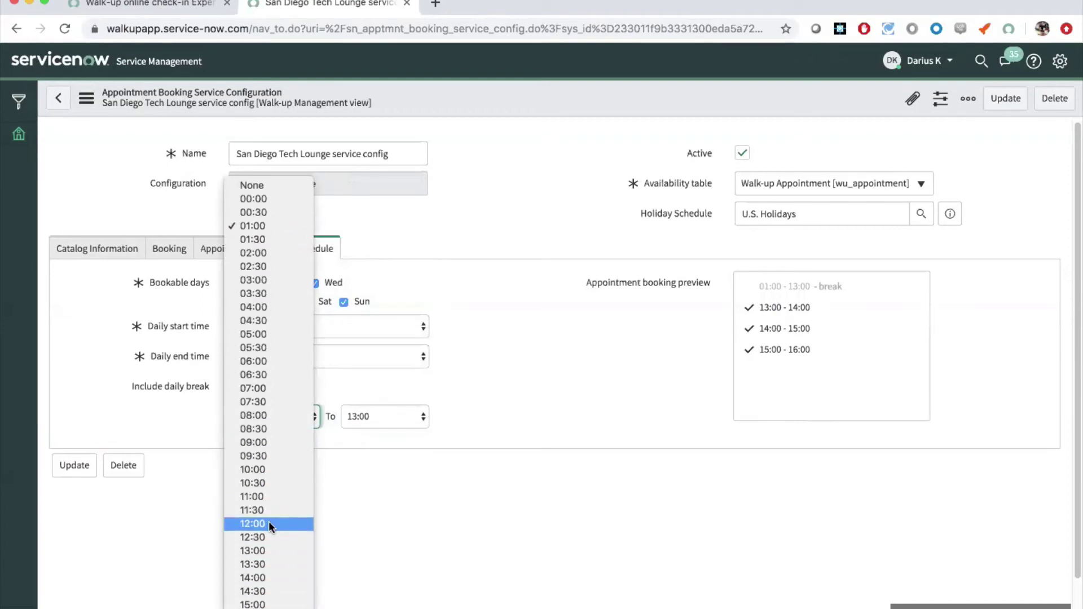
click(269, 522)
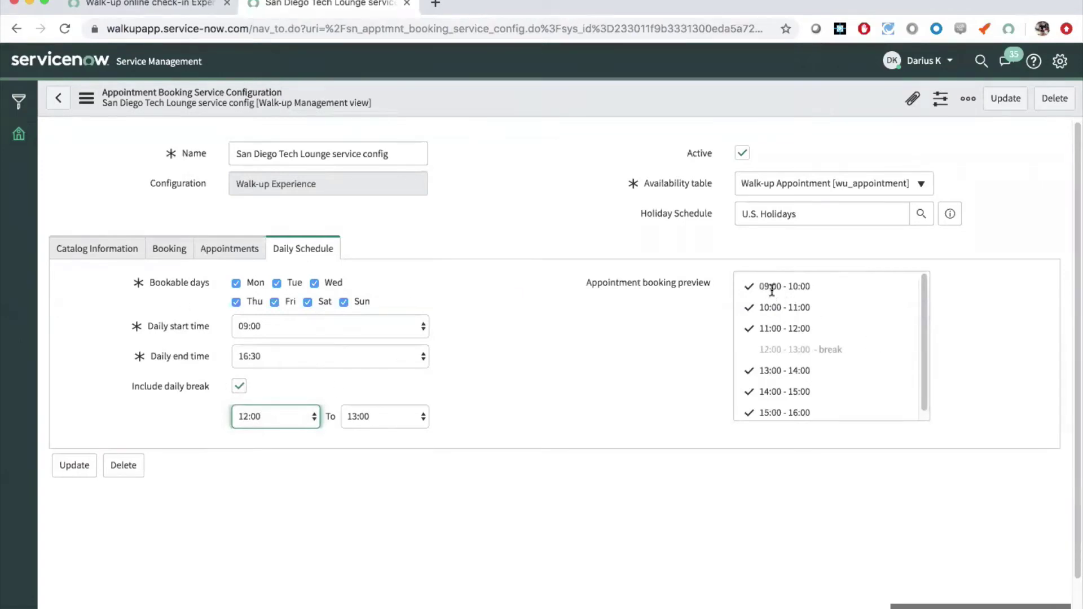
scroll(796, 307, down, 1)
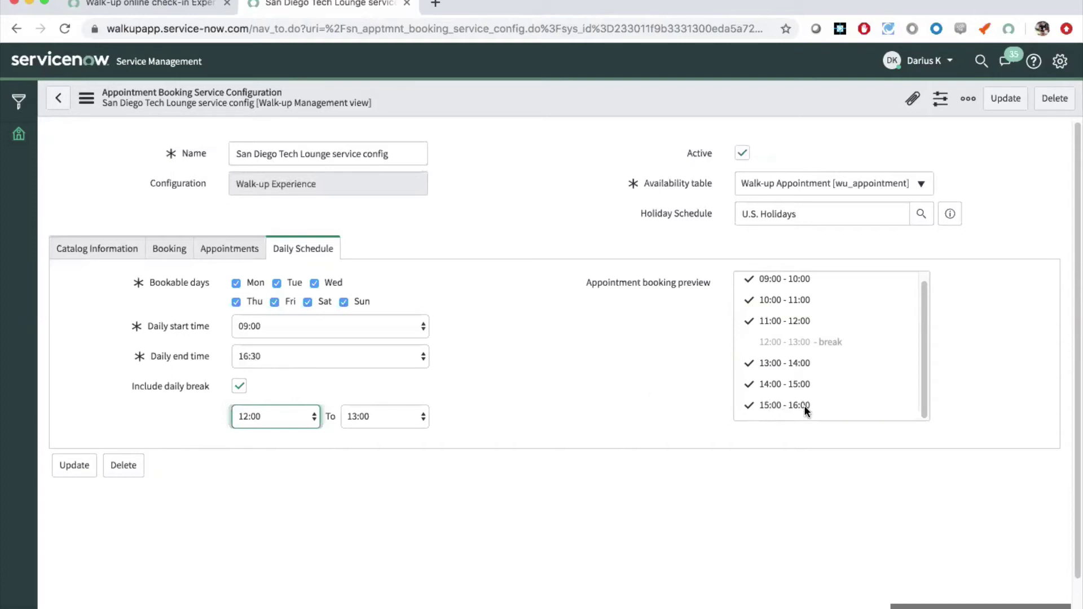
- Try an appointment window of 2 hours, and change it to 0.5 hour
click(211, 257)
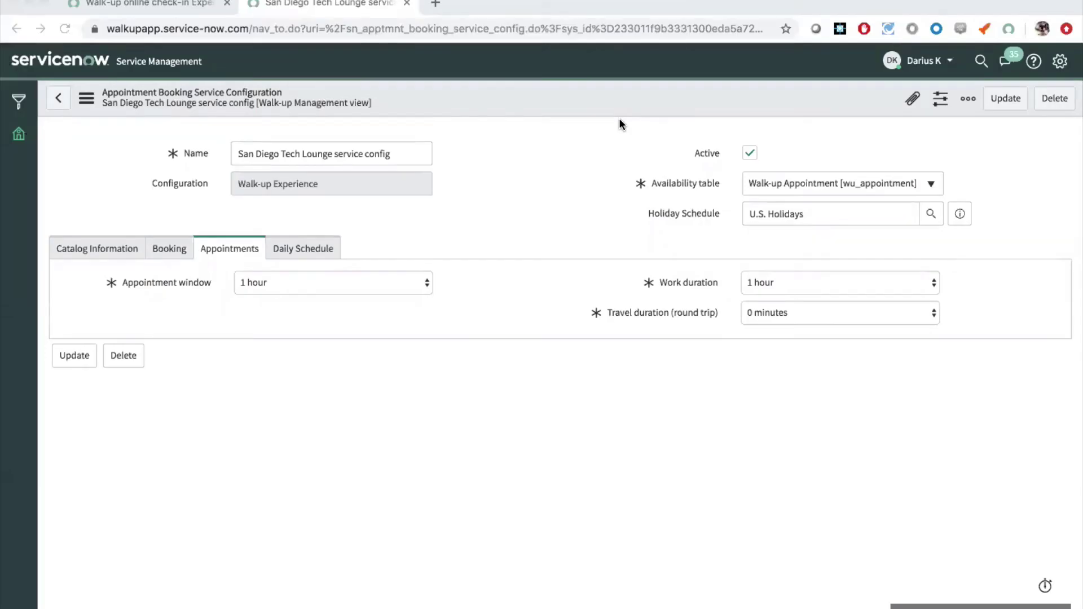
click(484, 244)
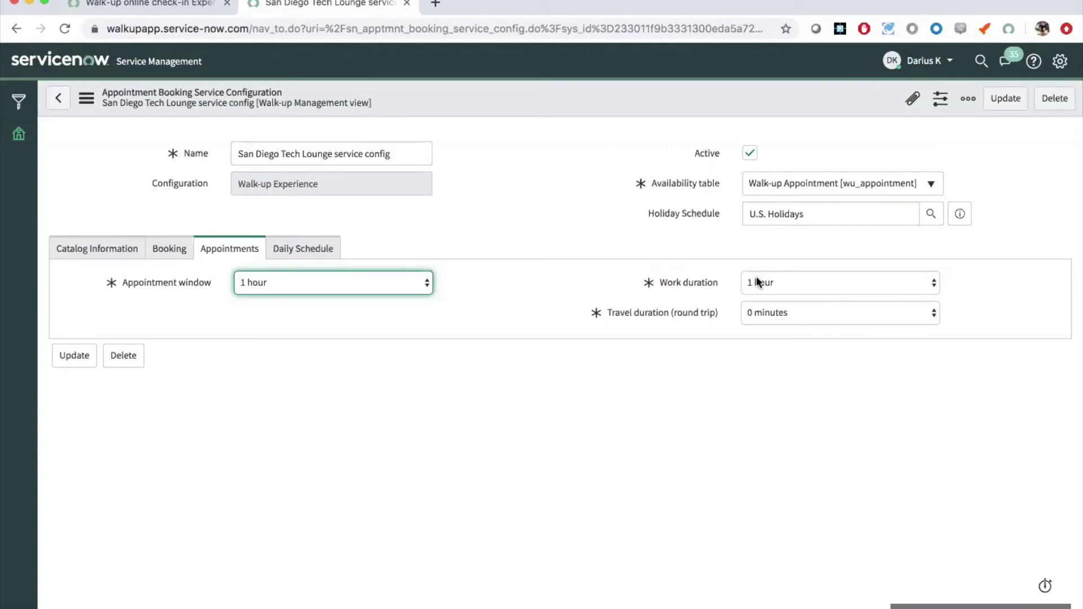
click(340, 285)
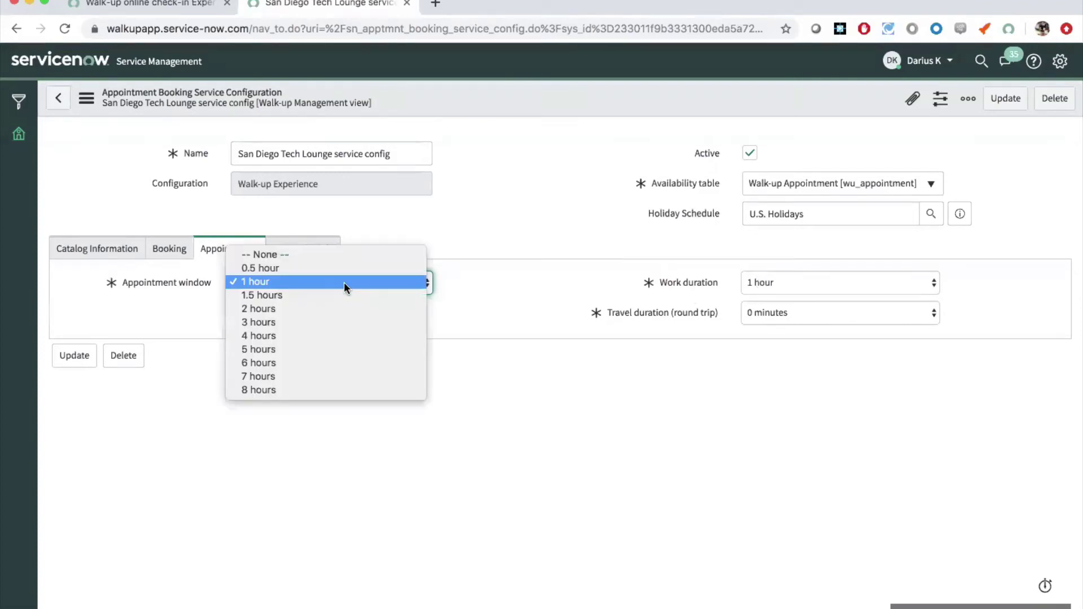
click(325, 306)
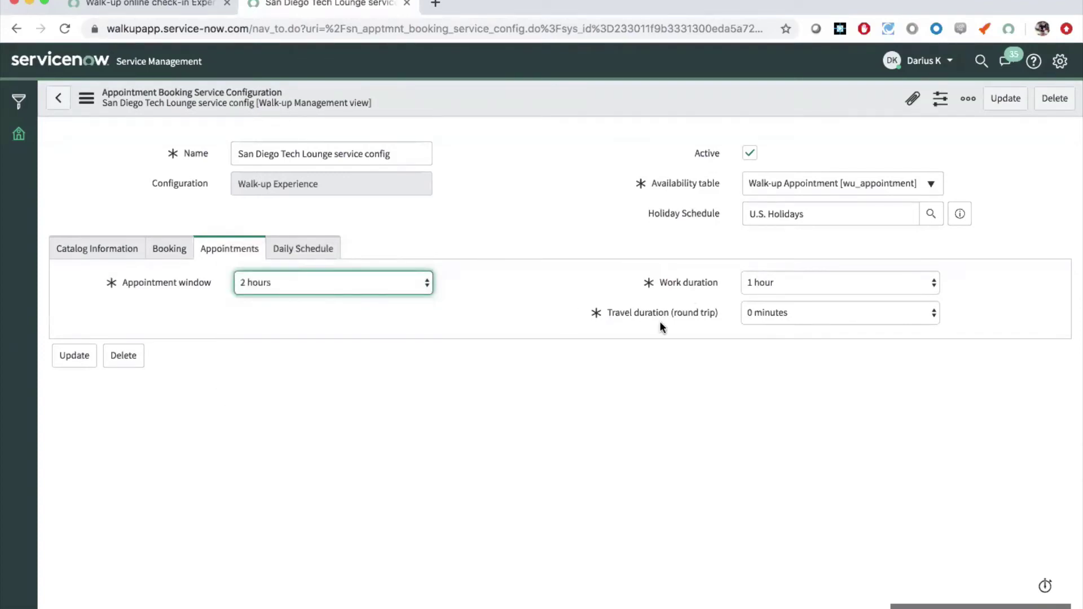
click(407, 276)
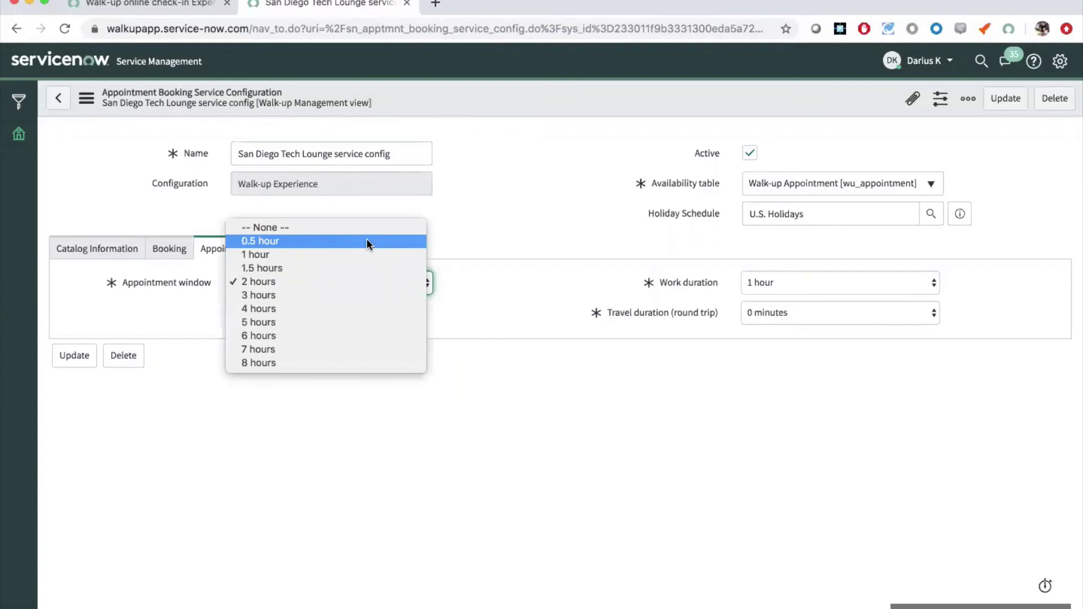
click(366, 240)
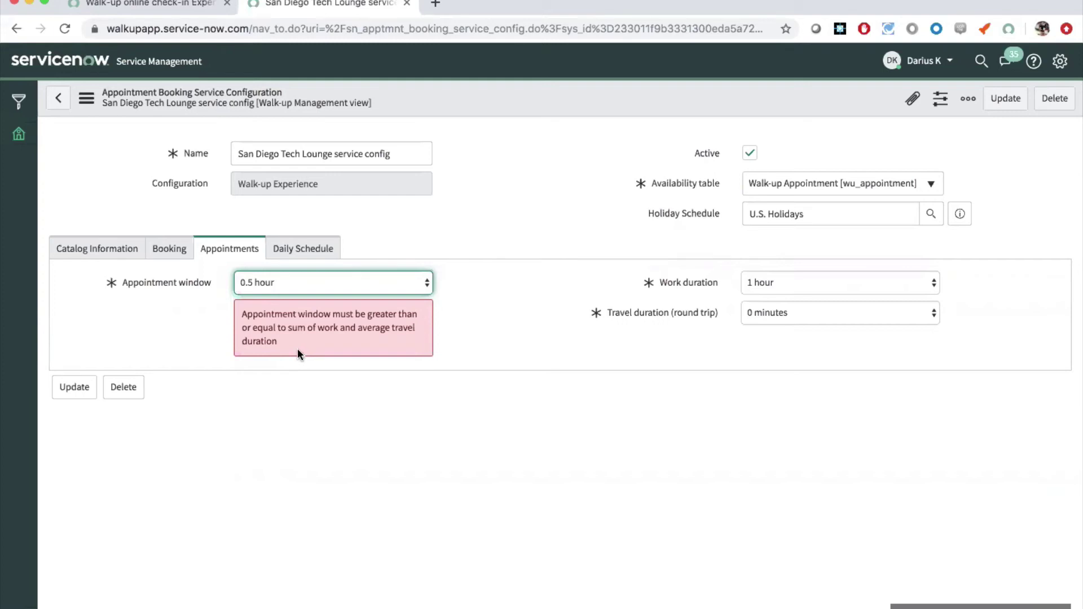
- Set the booking lead time to 04 hours and check the Future bookable max days setting
click(173, 249)
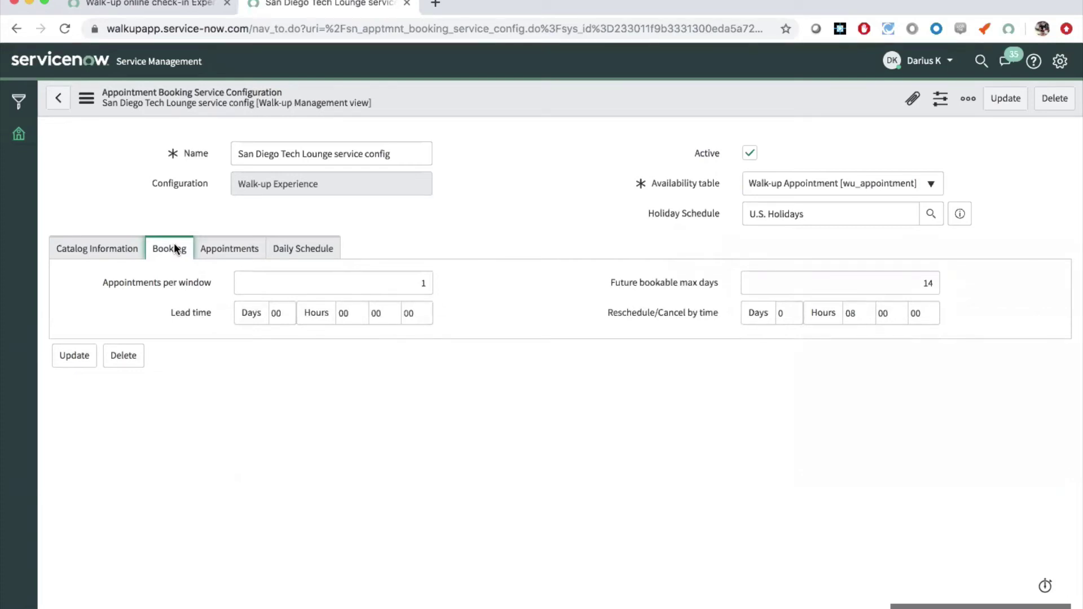
click(363, 284)
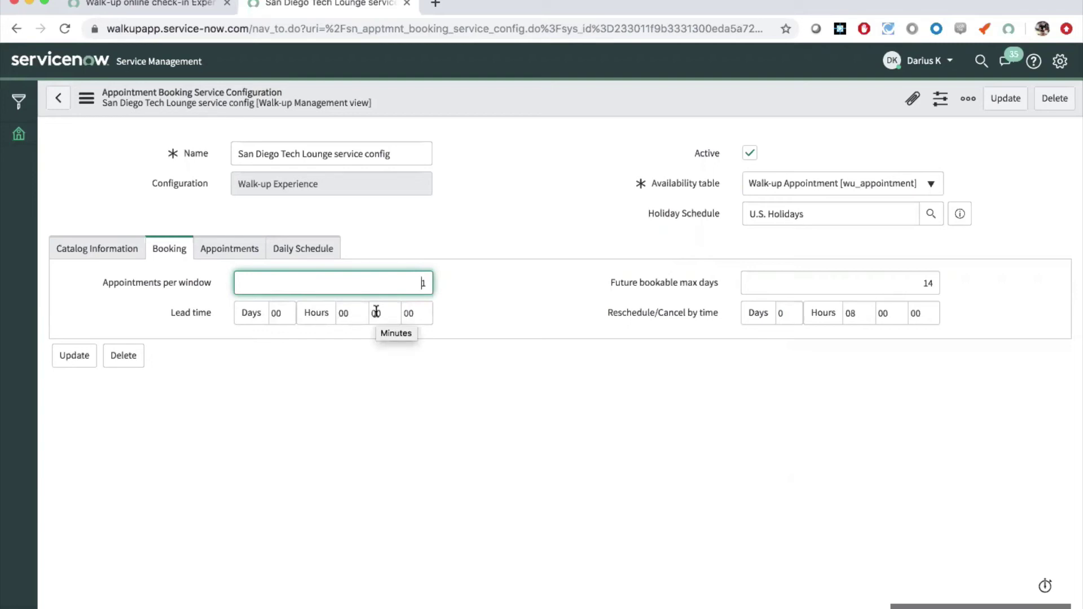
click(376, 312)
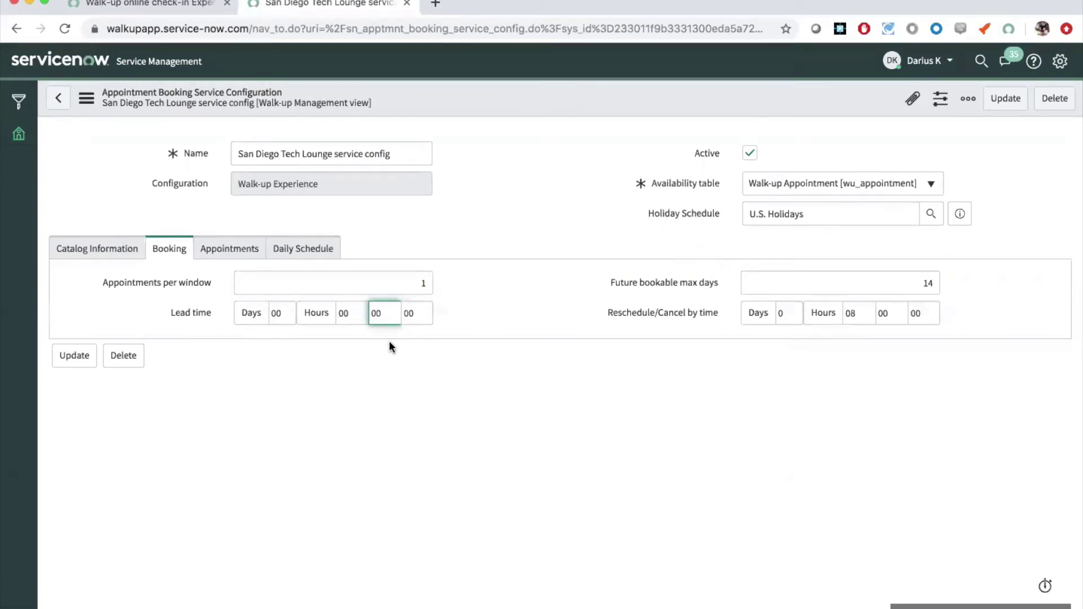
click(352, 314)
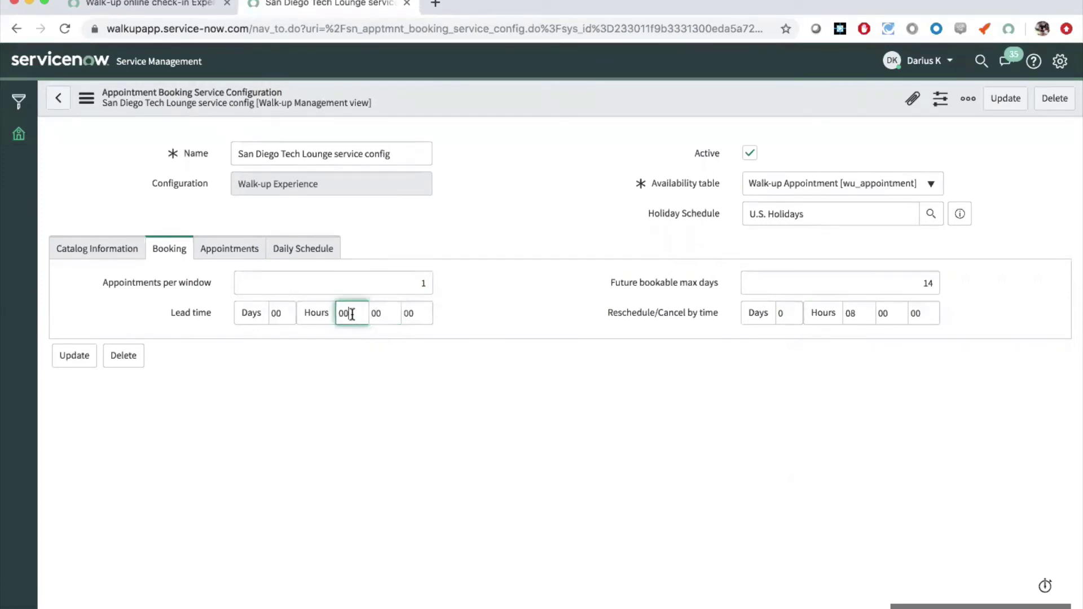
text(04)
click(470, 293)
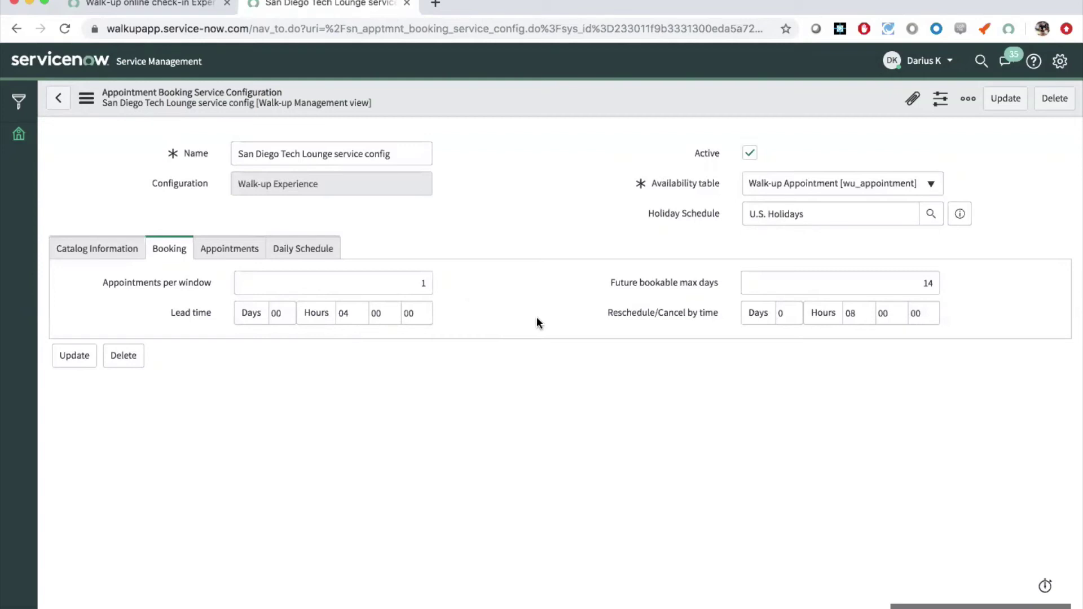
click(912, 282)
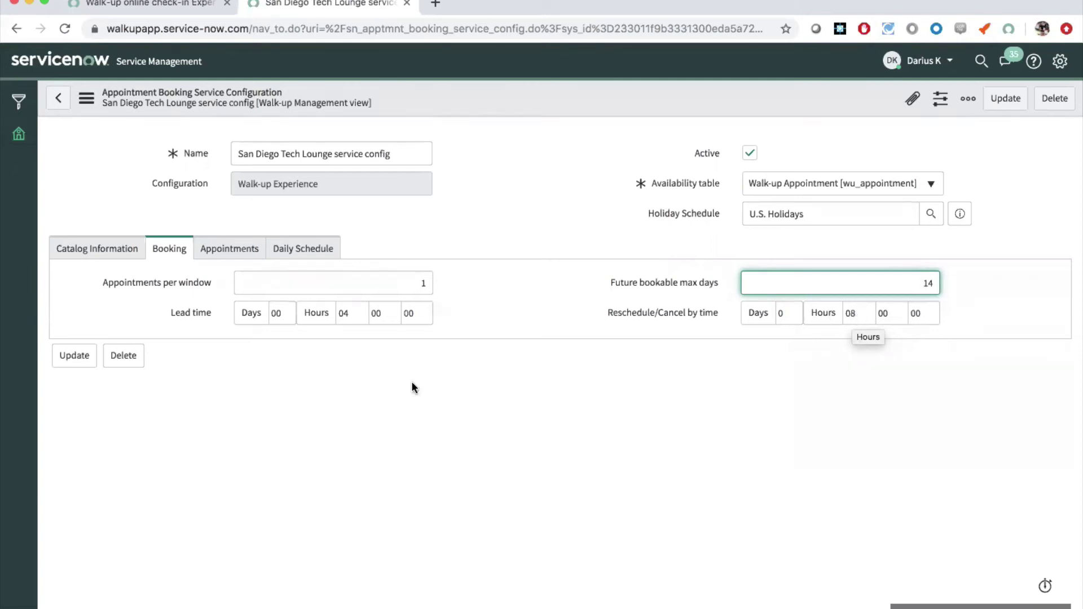
- Review the catalog information, highlighting the SD Walk-up Appointment catalog item and checking the Location field
click(113, 248)
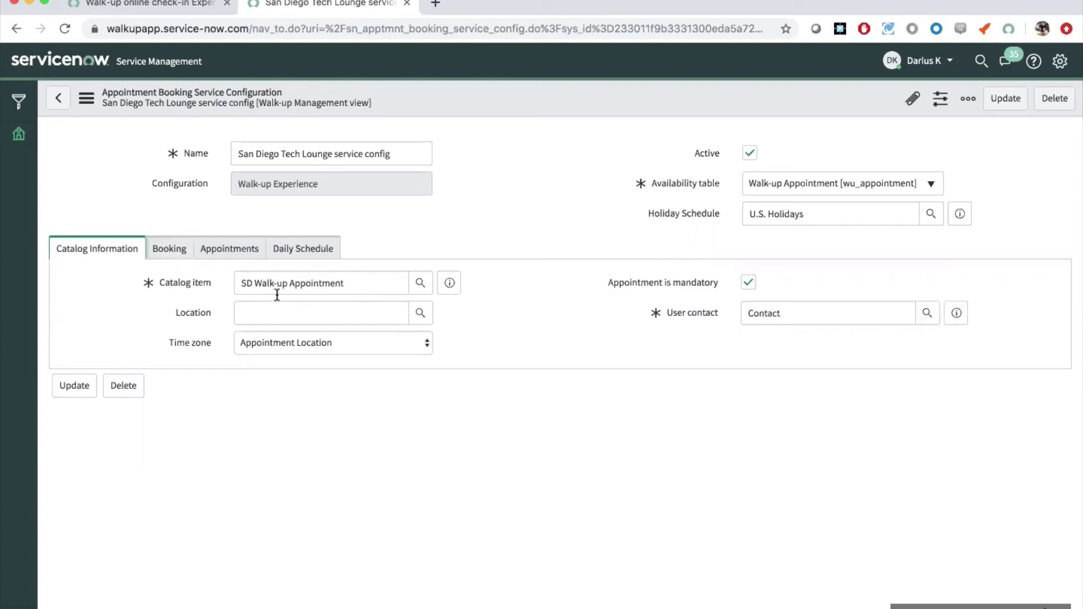
click(352, 278)
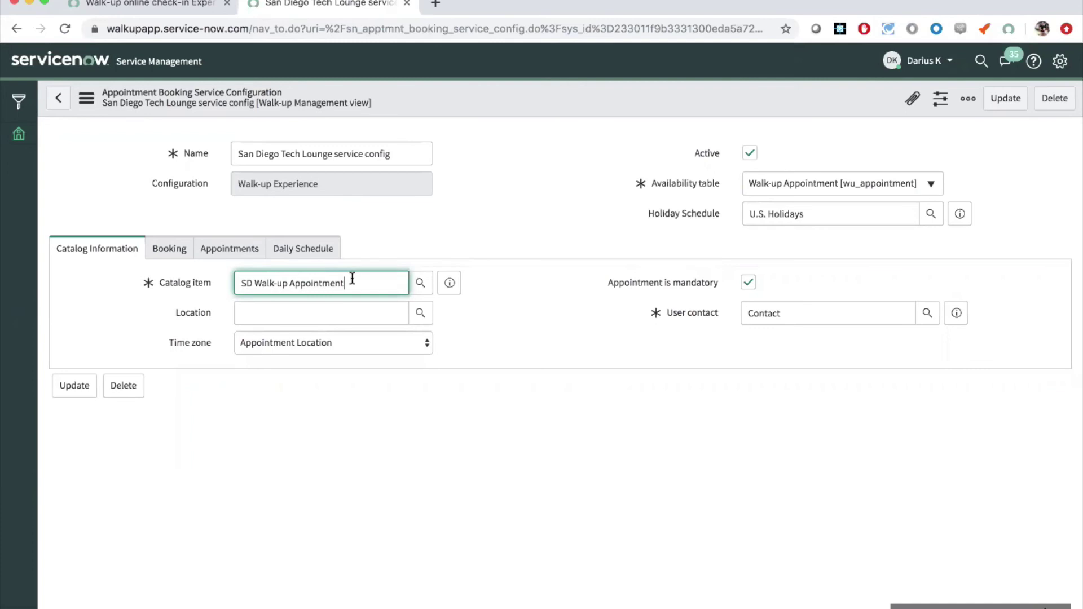
drag(352, 279, 237, 281)
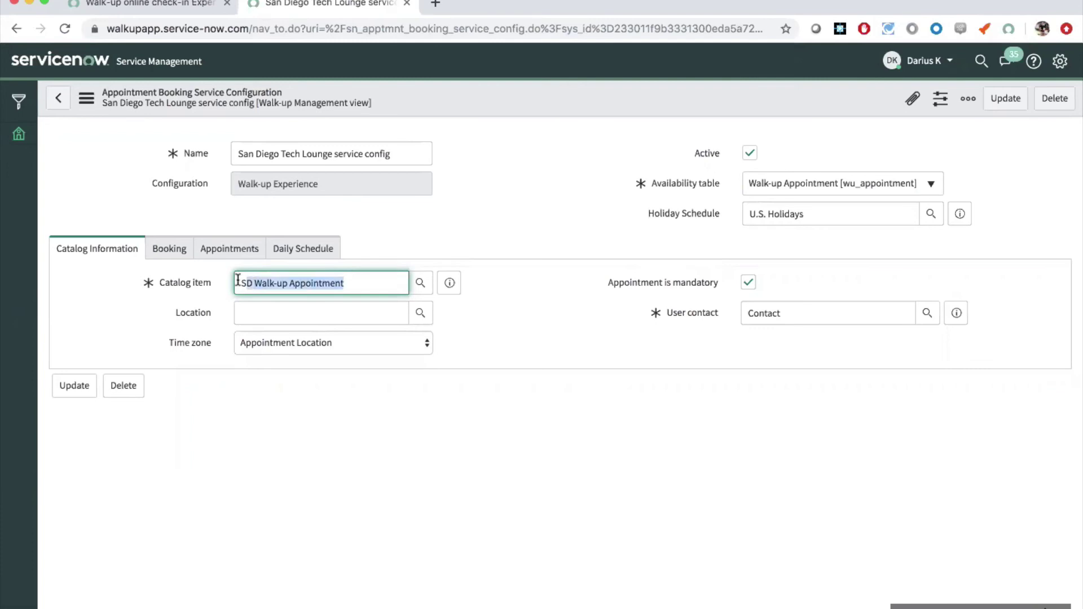
click(358, 284)
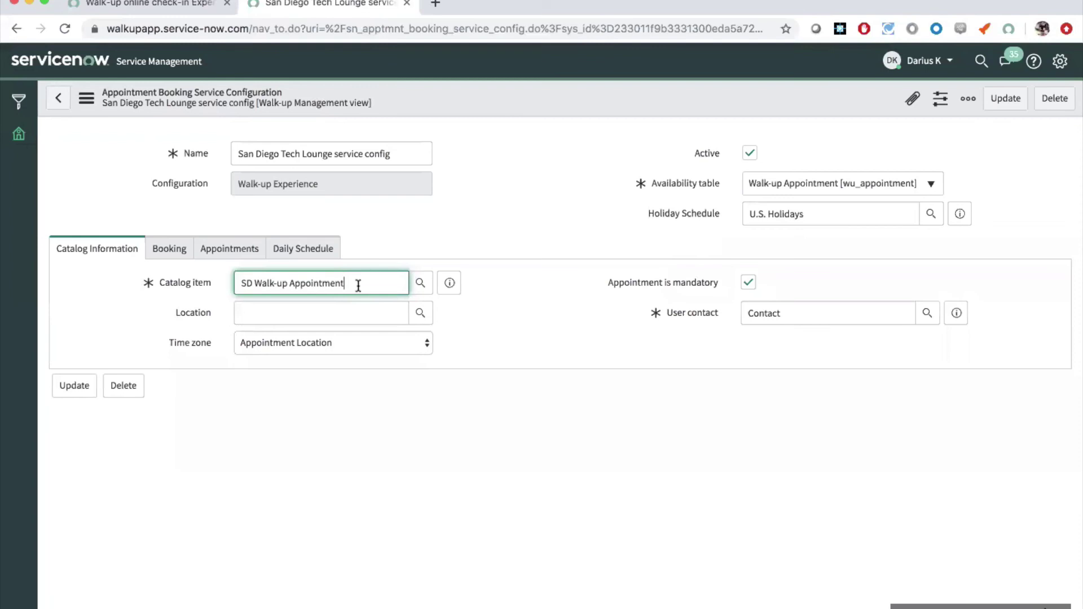
click(330, 309)
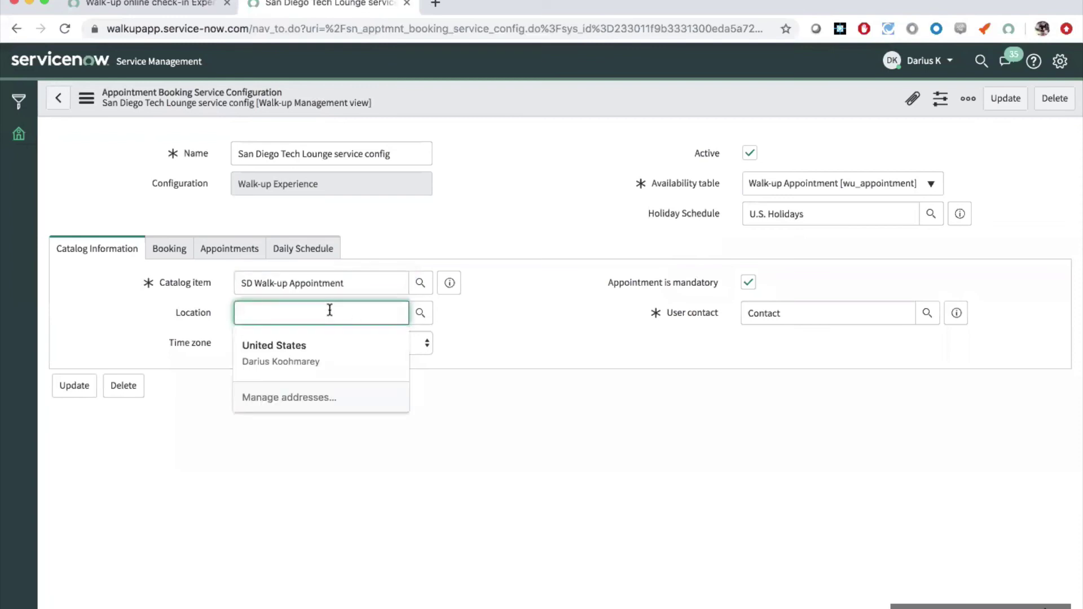
- Review the mandatory appointment setting, the User contact field and the Time zone options, keeping Appointment Location as the time zone
click(493, 311)
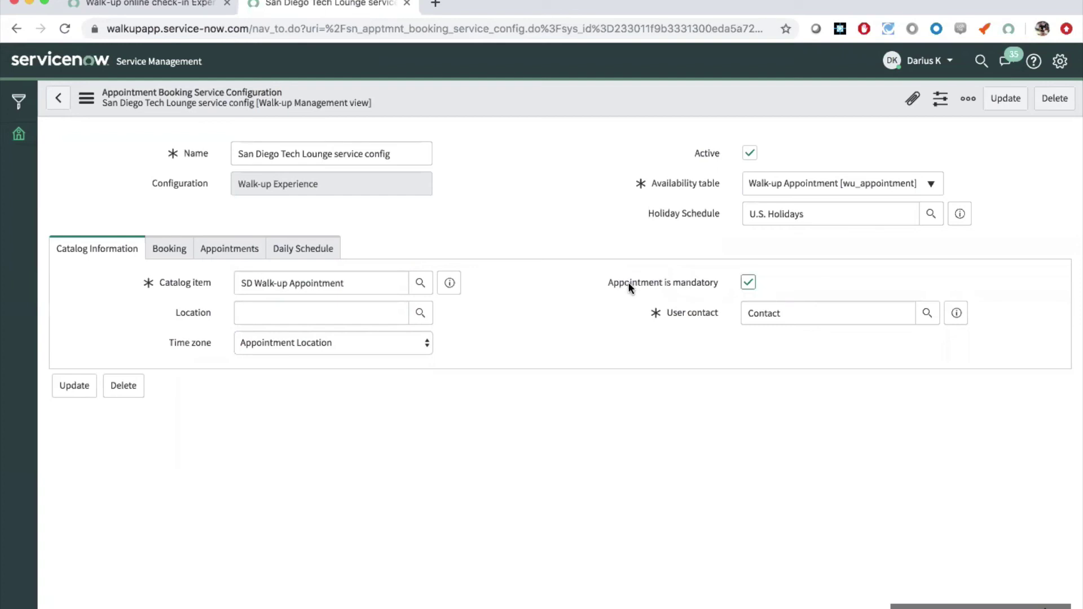
mouse_move(655, 286)
mouse_move(696, 320)
click(427, 345)
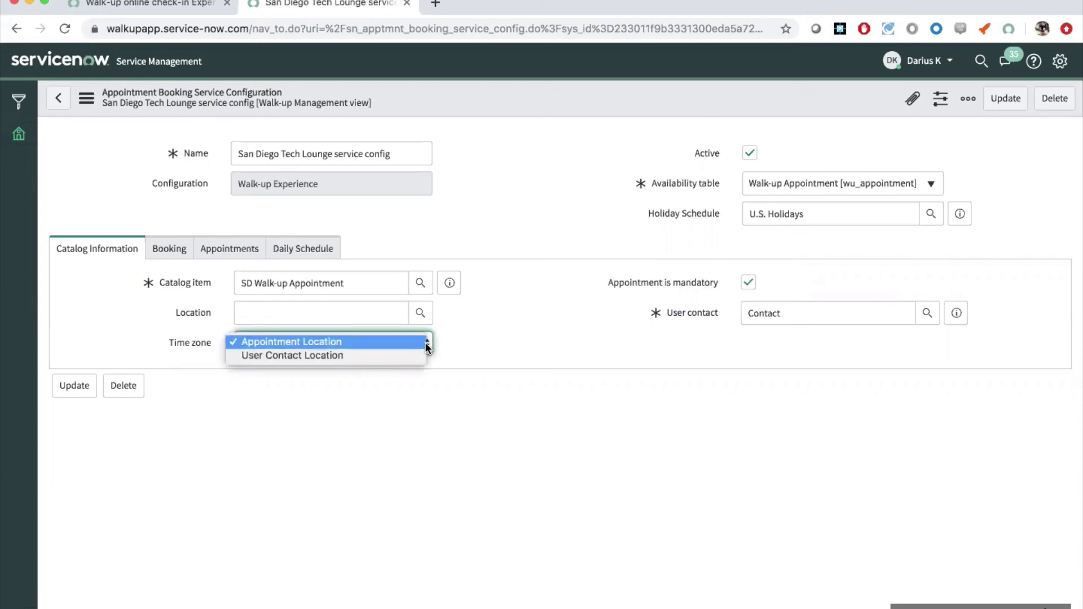
click(466, 333)
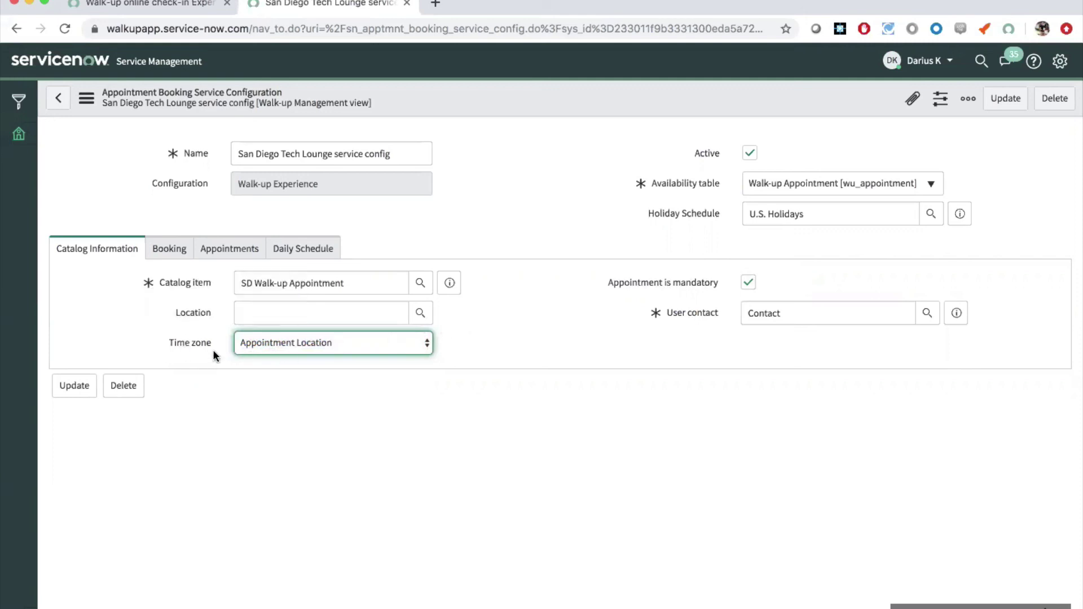
mouse_move(182, 346)
click(293, 336)
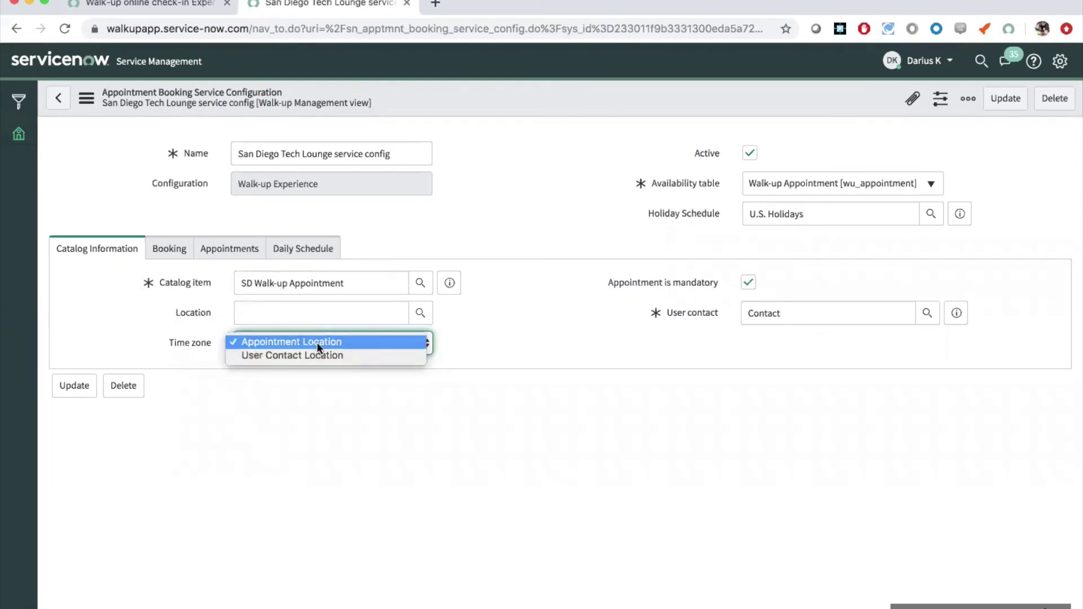
click(504, 350)
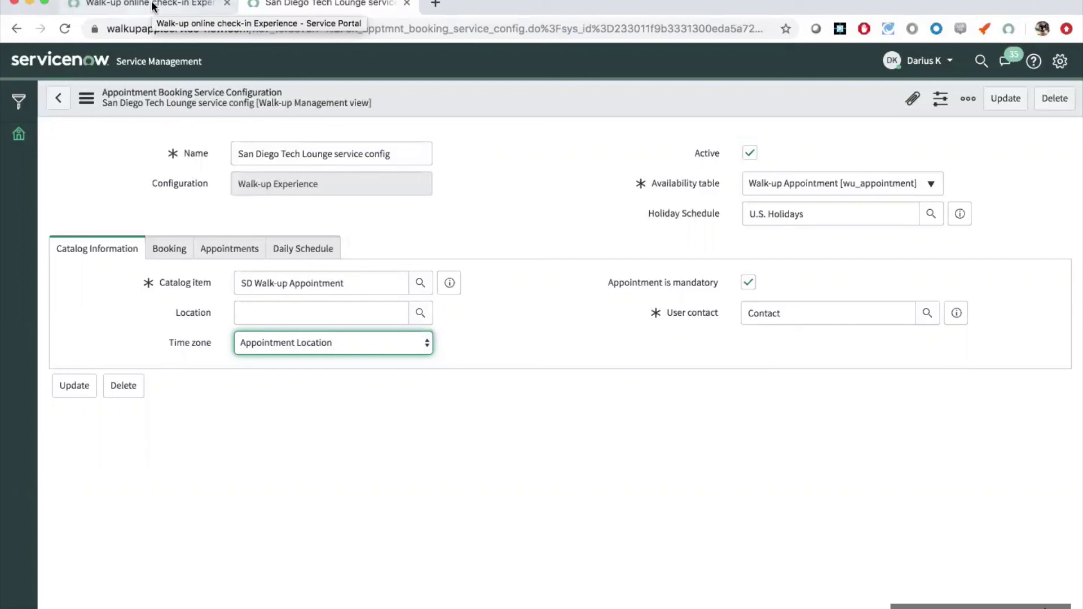
click(18, 102)
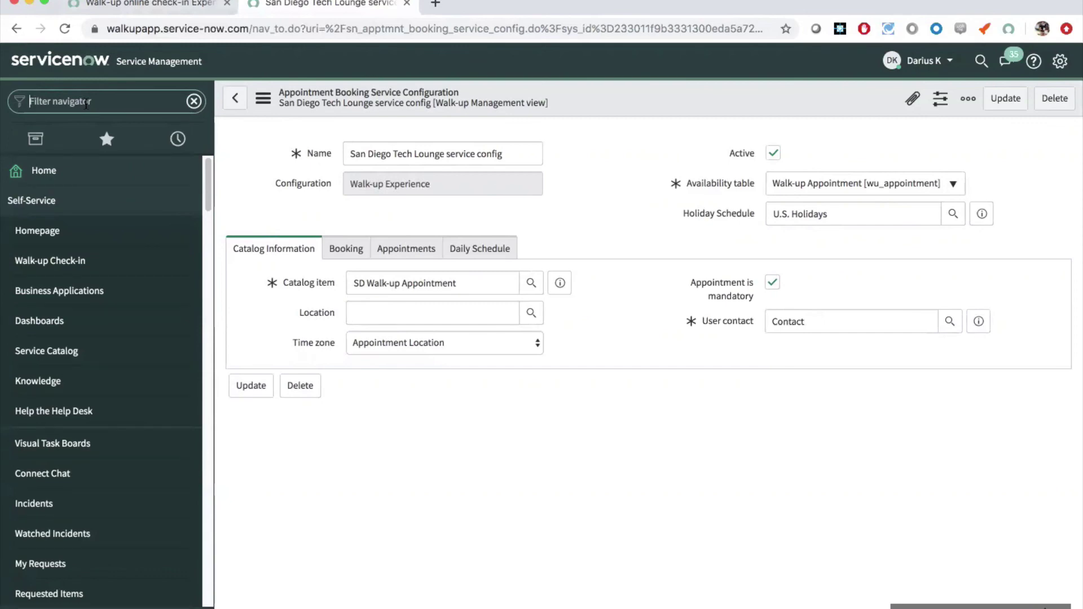
text(walk)
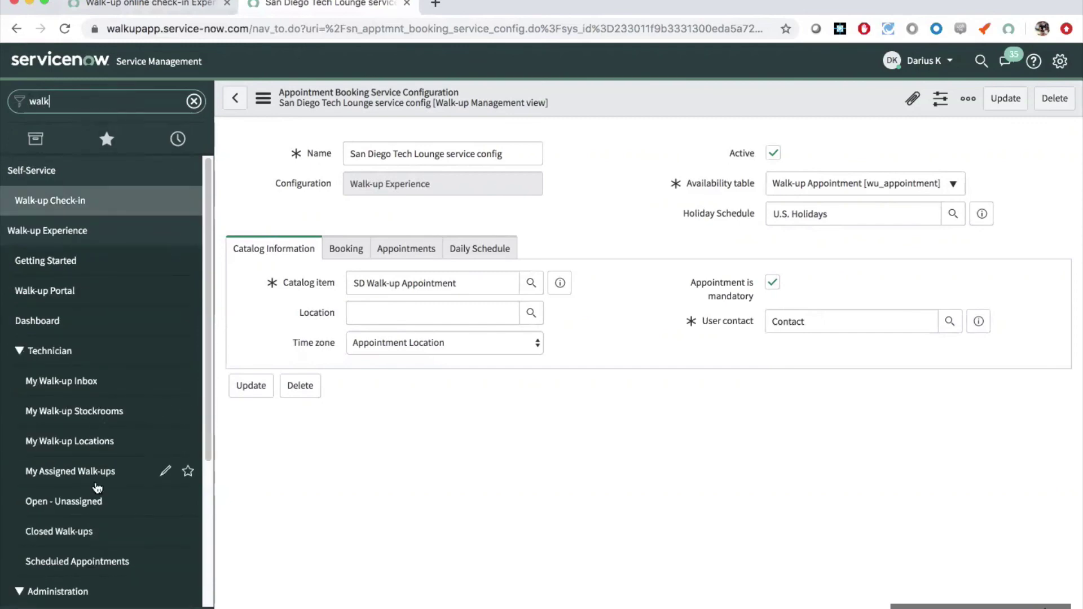
click(91, 560)
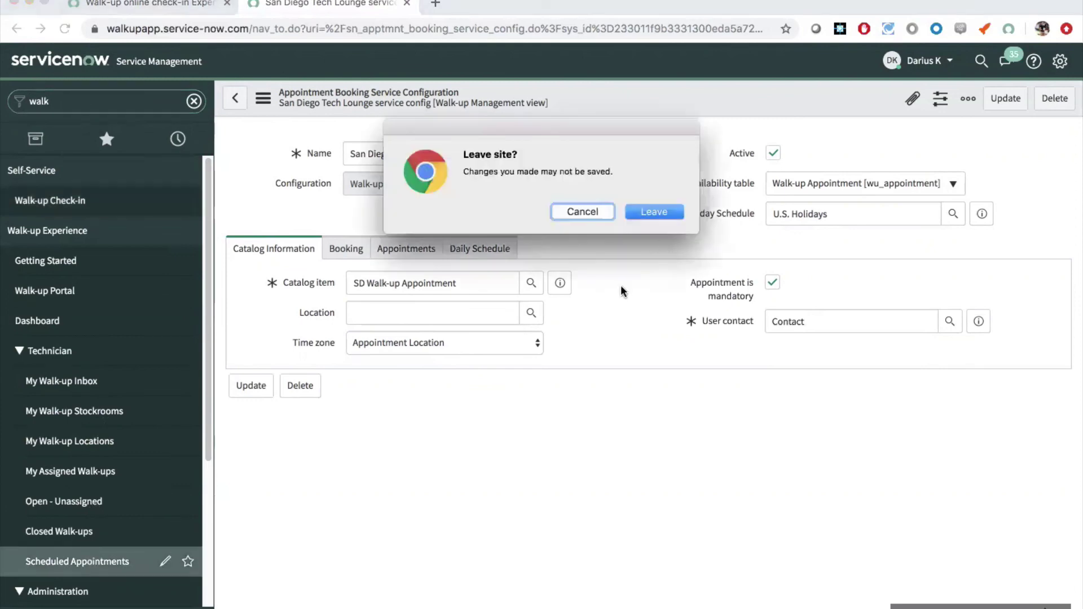
click(655, 212)
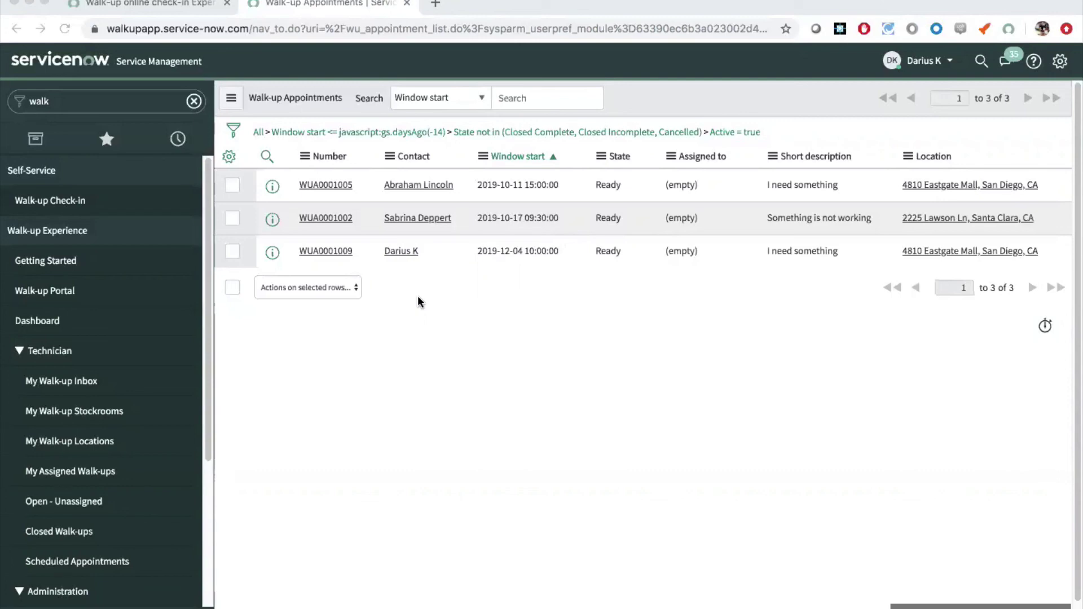
click(332, 255)
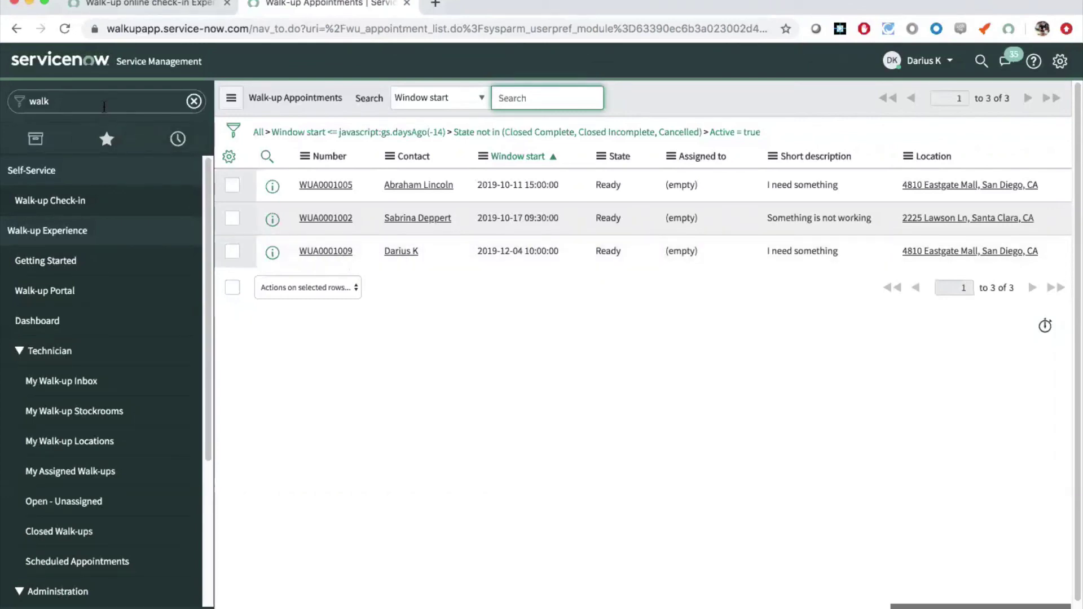
- Open the first interaction among the Open - Unassigned walk-ups and preview its Walk-up Context record
click(104, 107)
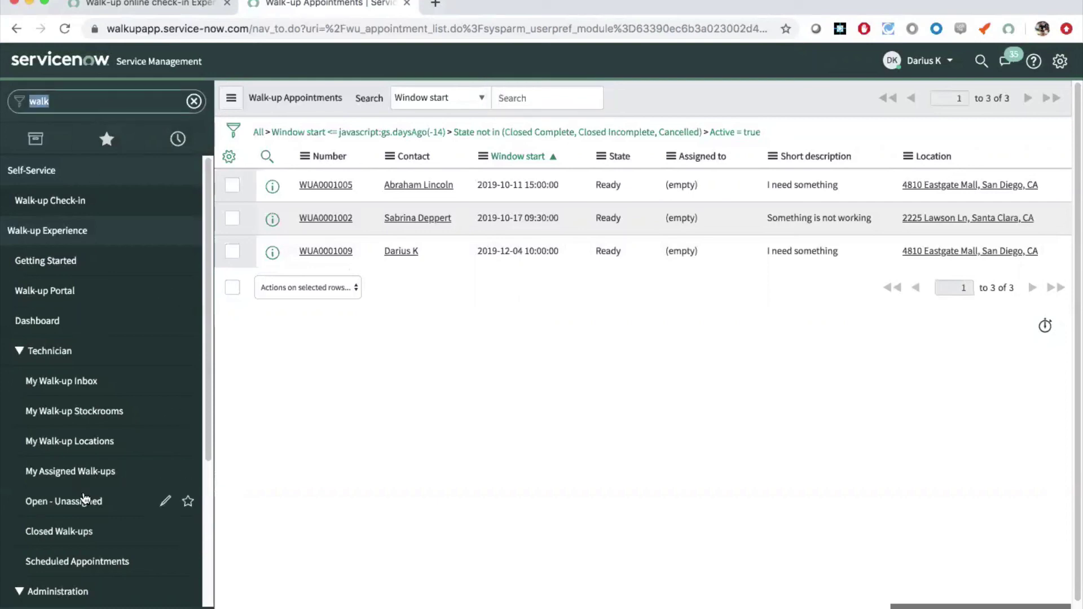
click(84, 499)
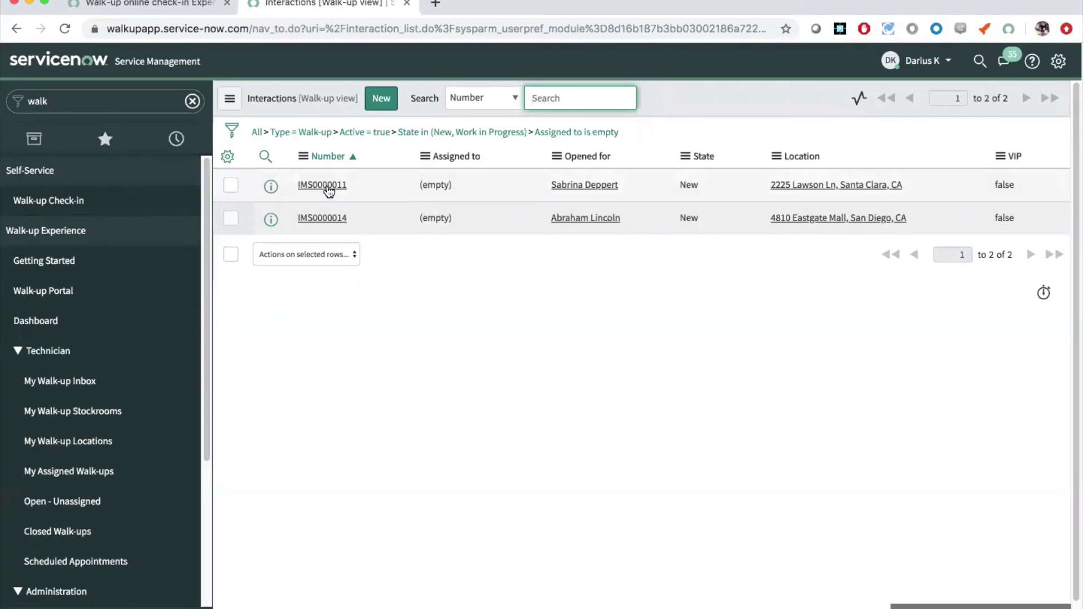
click(329, 192)
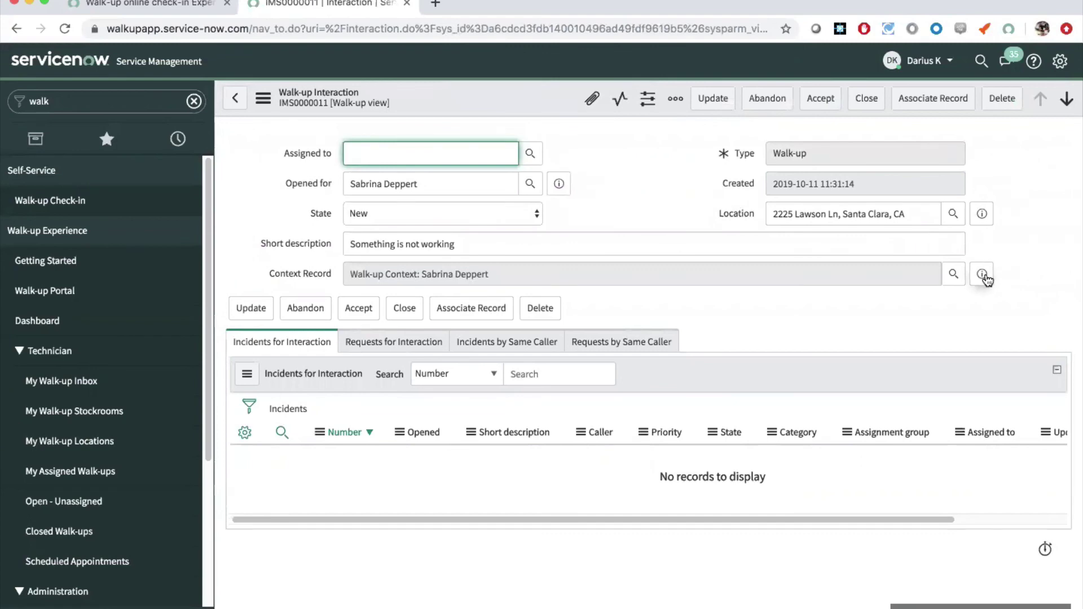
click(982, 275)
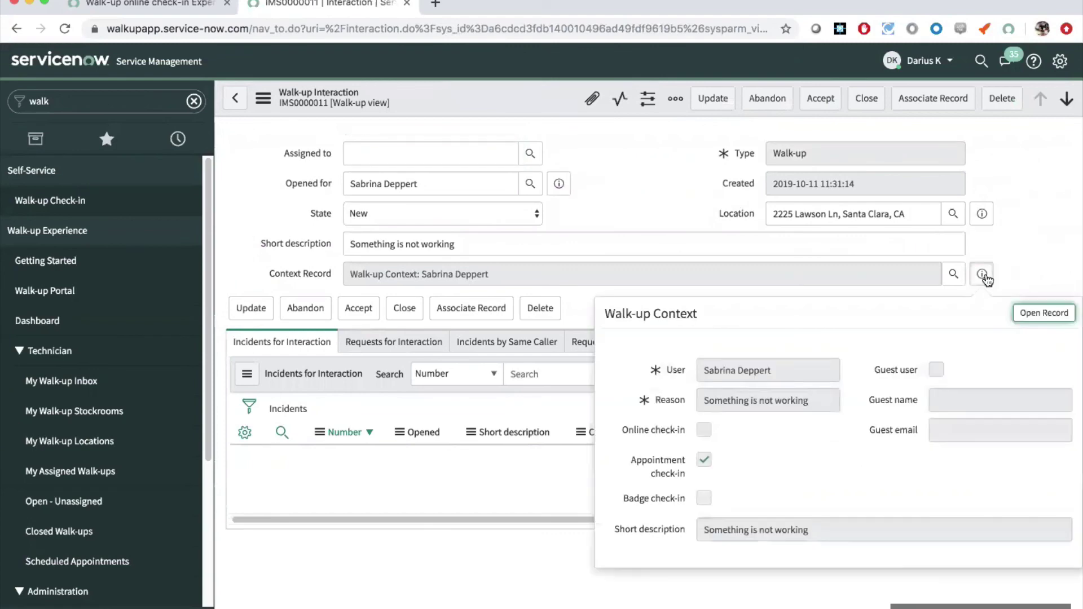